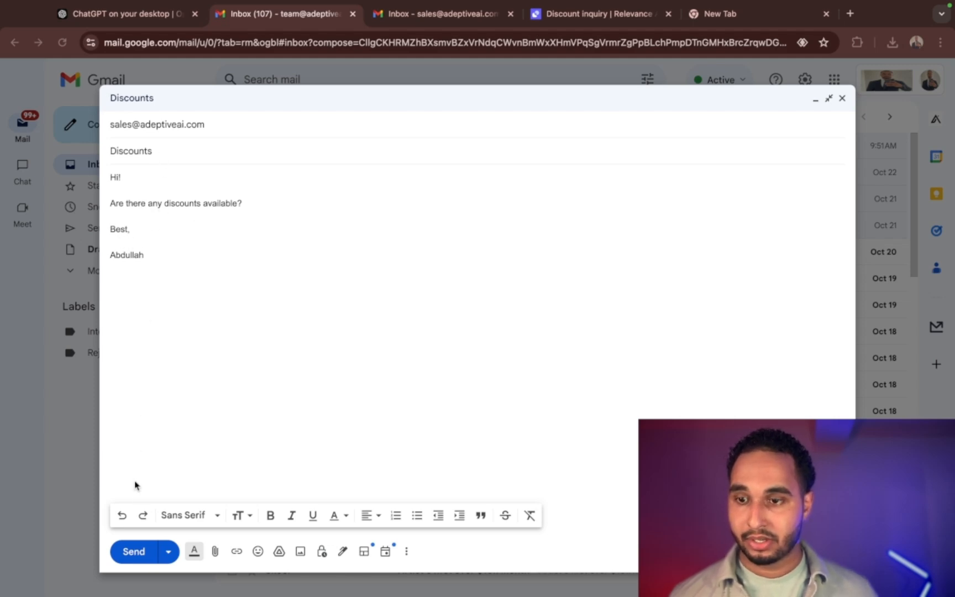
Step: Send the "Discounts" email to the sales address and open the Gmail Auto agent in Relevance AI
{"action": "left_click", "coordinate": [145, 552]}
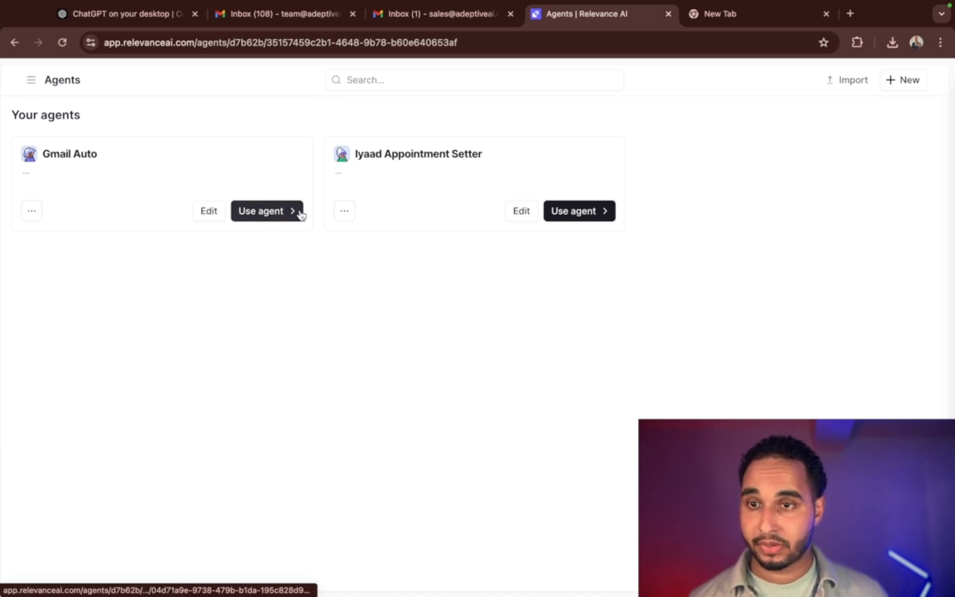
{"action": "left_click", "coordinate": [264, 211]}
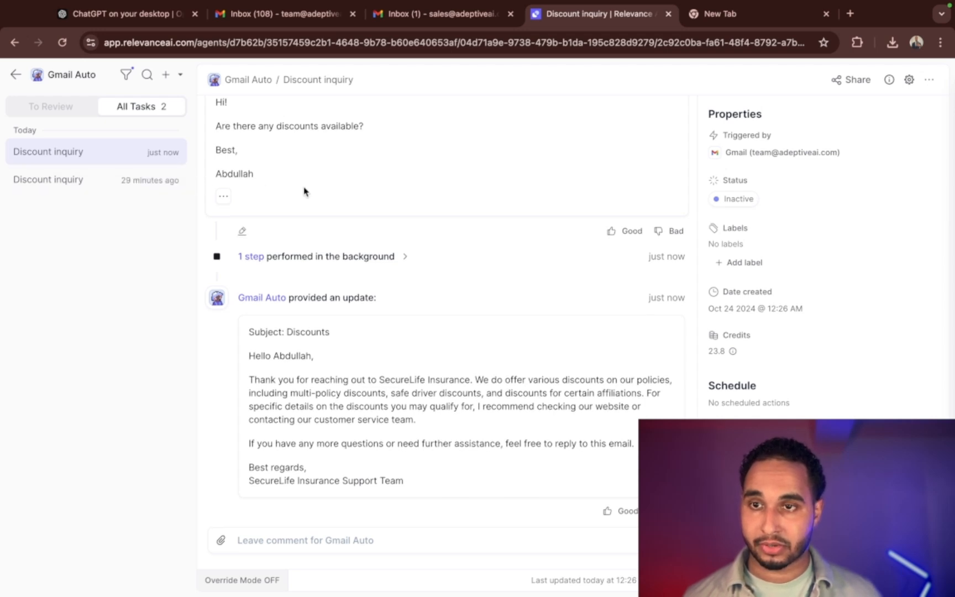
Step: Review the latest Discount inquiry task, expanding its background step and reading the agent's reply
{"action": "scroll", "coordinate": [304, 190], "scroll_direction": "up", "scroll_amount": 3}
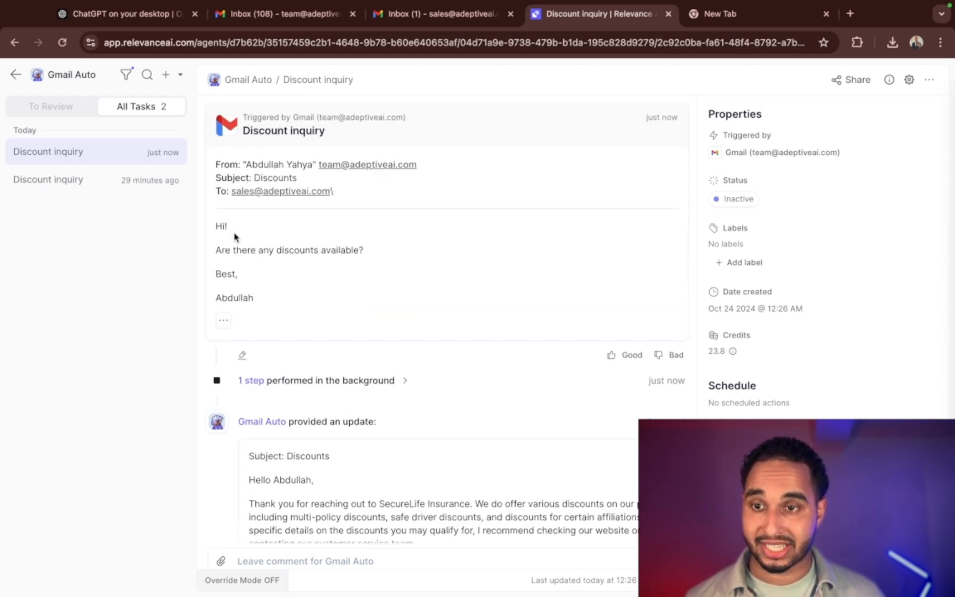
{"action": "scroll", "coordinate": [260, 312], "scroll_direction": "down", "scroll_amount": 2}
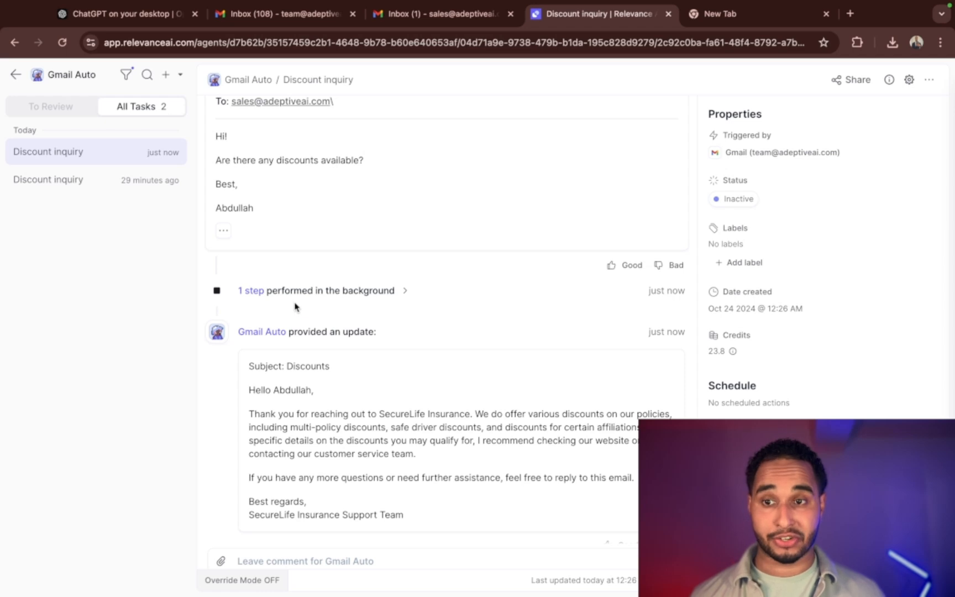
{"action": "left_click", "coordinate": [389, 301]}
{"action": "scroll", "coordinate": [399, 341], "scroll_direction": "down", "scroll_amount": 2}
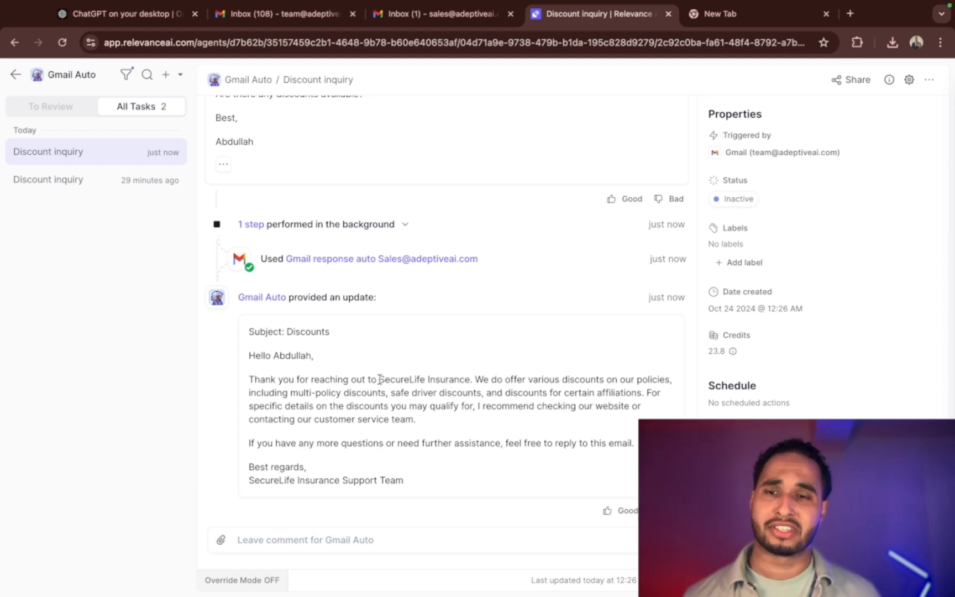
{"action": "left_click_drag", "start_coordinate": [380, 380], "coordinate": [445, 368]}
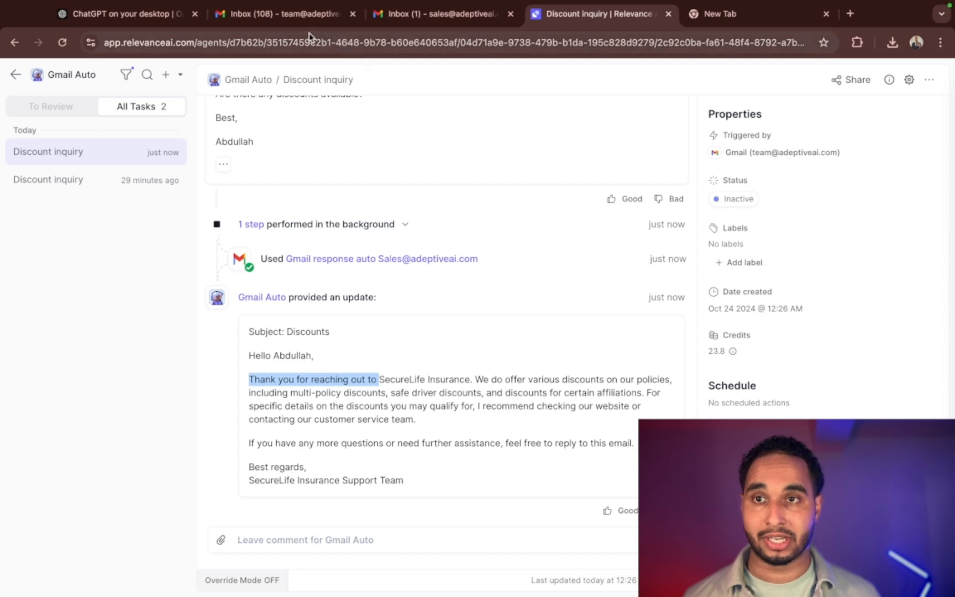
Step: Switch to the sender's Gmail inbox, open the Discounts thread and highlight the full text of the automatic reply
{"action": "left_click", "coordinate": [288, 13]}
{"action": "left_click", "coordinate": [313, 147]}
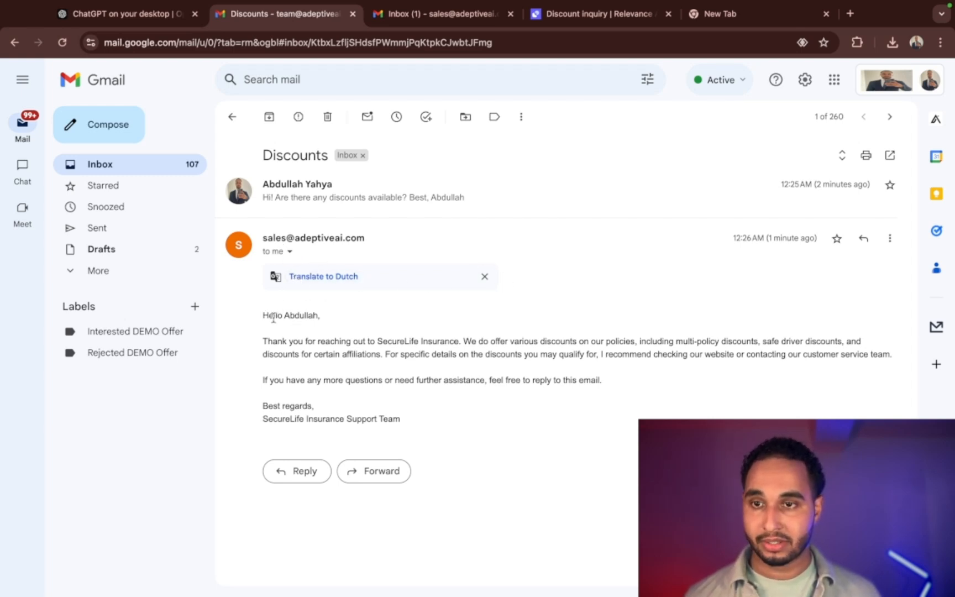
{"action": "left_click_drag", "start_coordinate": [263, 315], "coordinate": [401, 420]}
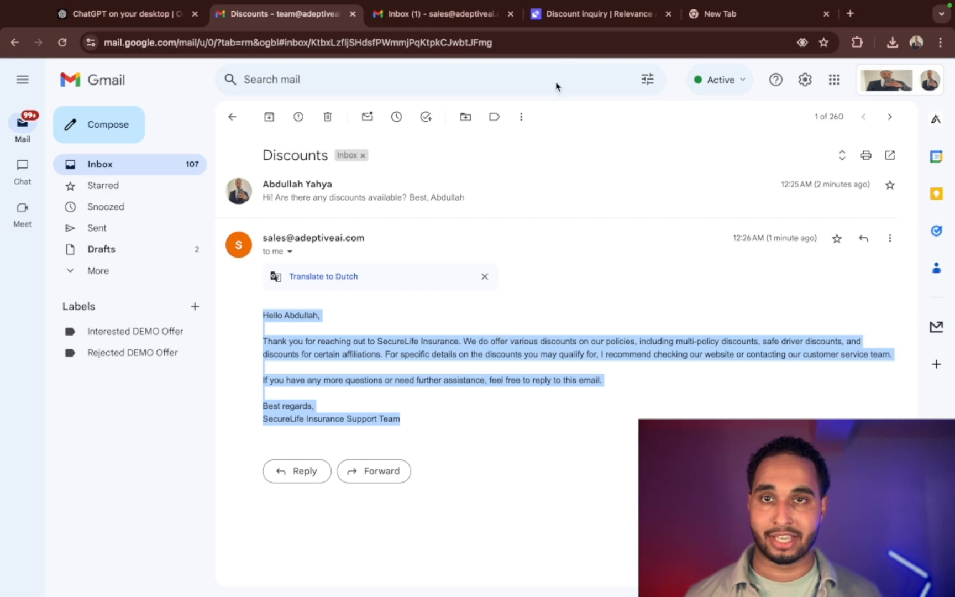
Step: Compare the Discount inquiry task in Relevance AI with the sales Gmail inbox and the sender's Discounts thread
{"action": "left_click", "coordinate": [578, 14]}
{"action": "scroll", "coordinate": [415, 342], "scroll_direction": "up", "scroll_amount": 2}
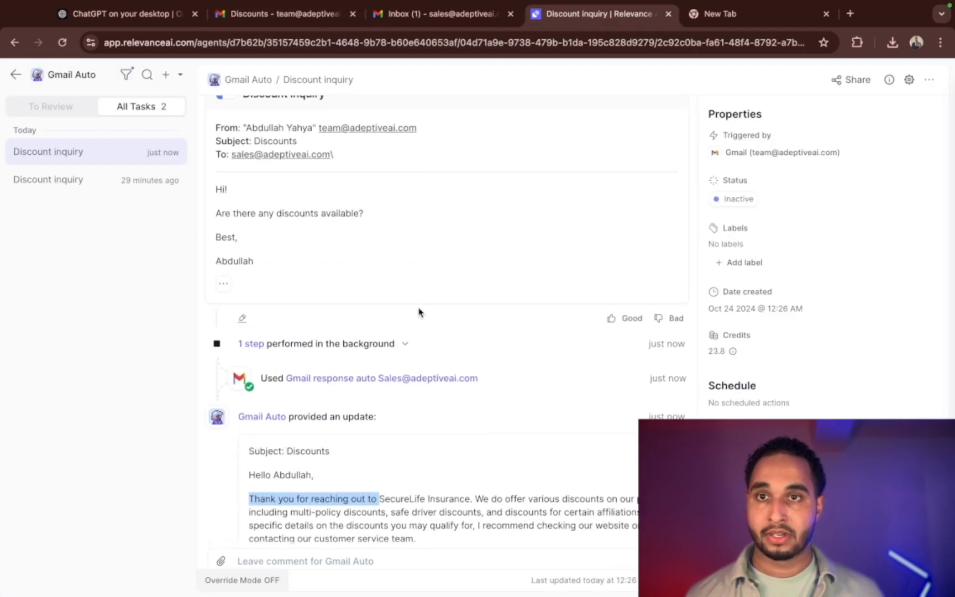
{"action": "scroll", "coordinate": [475, 221], "scroll_direction": "down", "scroll_amount": 3}
{"action": "left_click", "coordinate": [463, 22]}
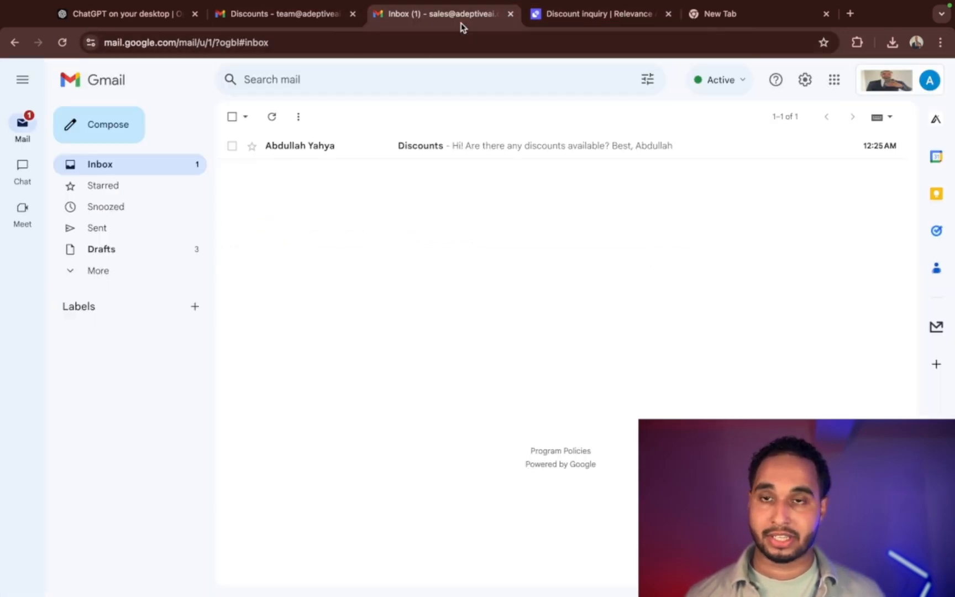
{"action": "left_click", "coordinate": [288, 22]}
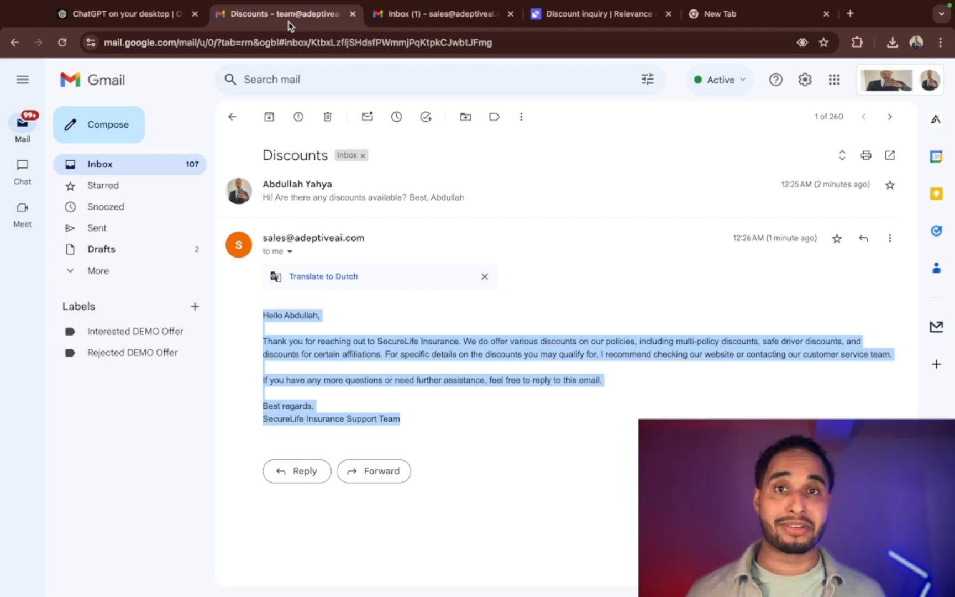
Step: Return to the Agents overview in Relevance AI and expand the workspace navigation
{"action": "mouse_move", "coordinate": [300, 5]}
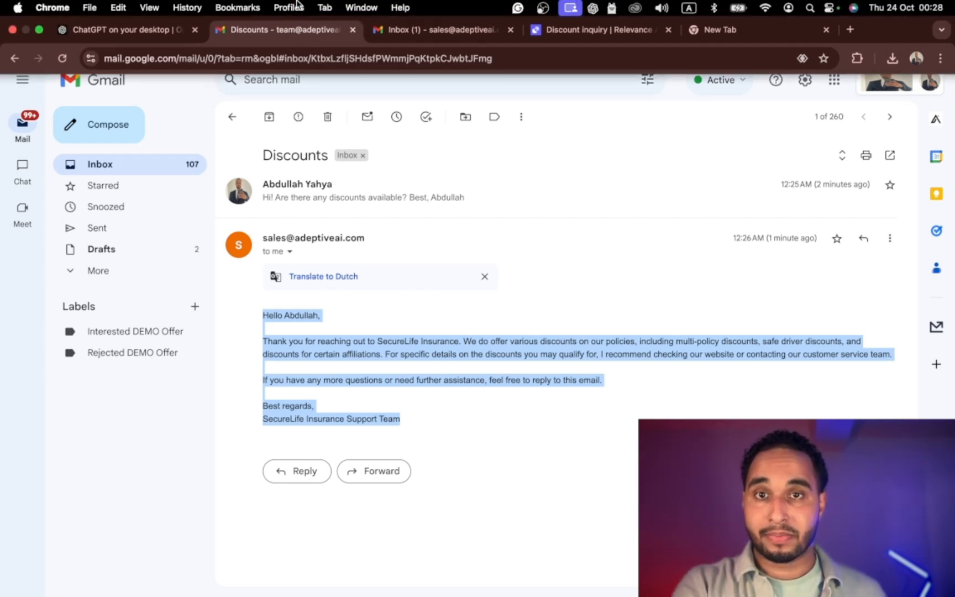
{"action": "left_click", "coordinate": [559, 29]}
{"action": "left_click", "coordinate": [17, 78]}
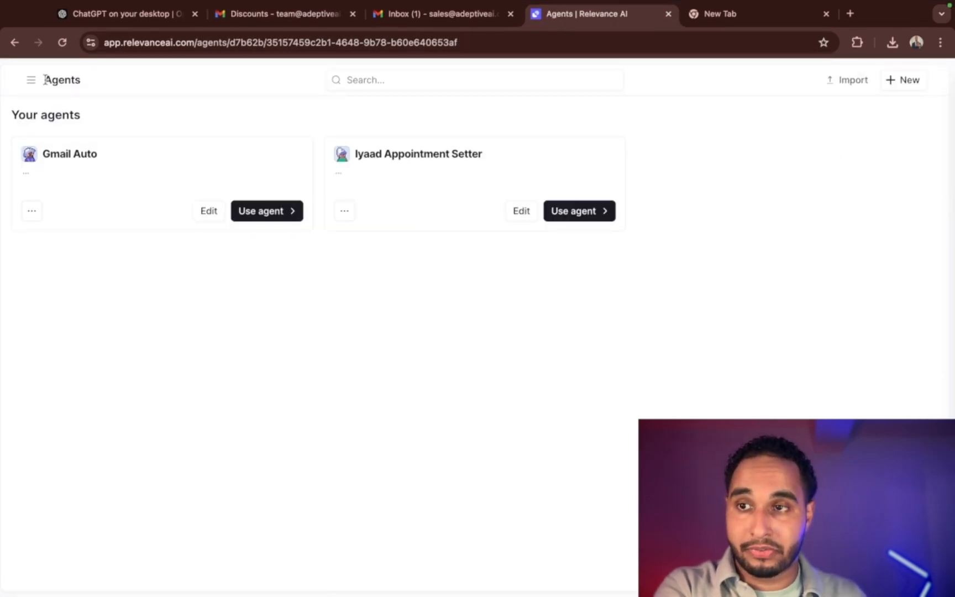
{"action": "left_click", "coordinate": [31, 79]}
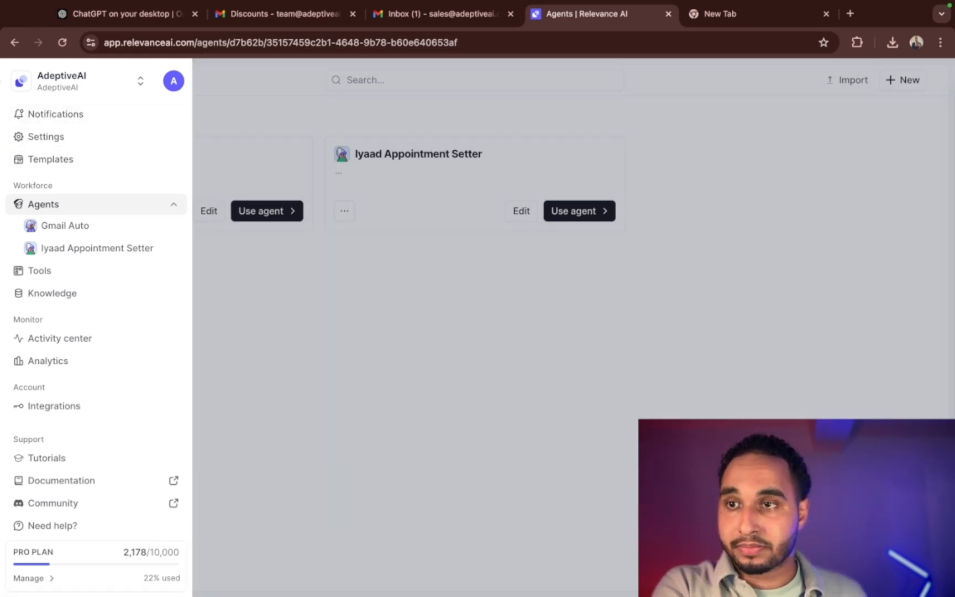
Step: Load the relevanceai.com home page and log in to the workspace from there
{"action": "left_click", "coordinate": [150, 47]}
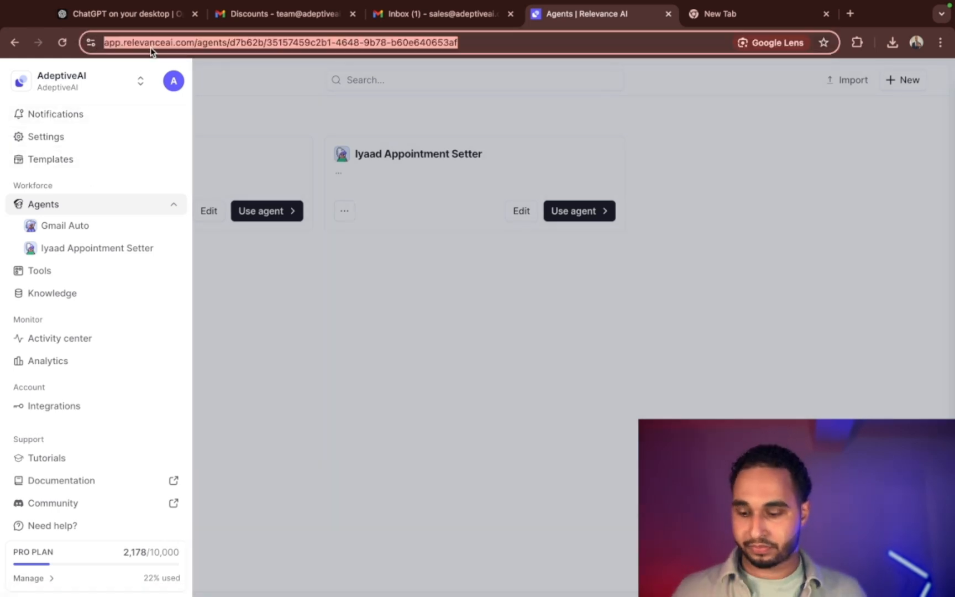
{"action": "type", "text": "re"}
{"action": "key", "text": "Return"}
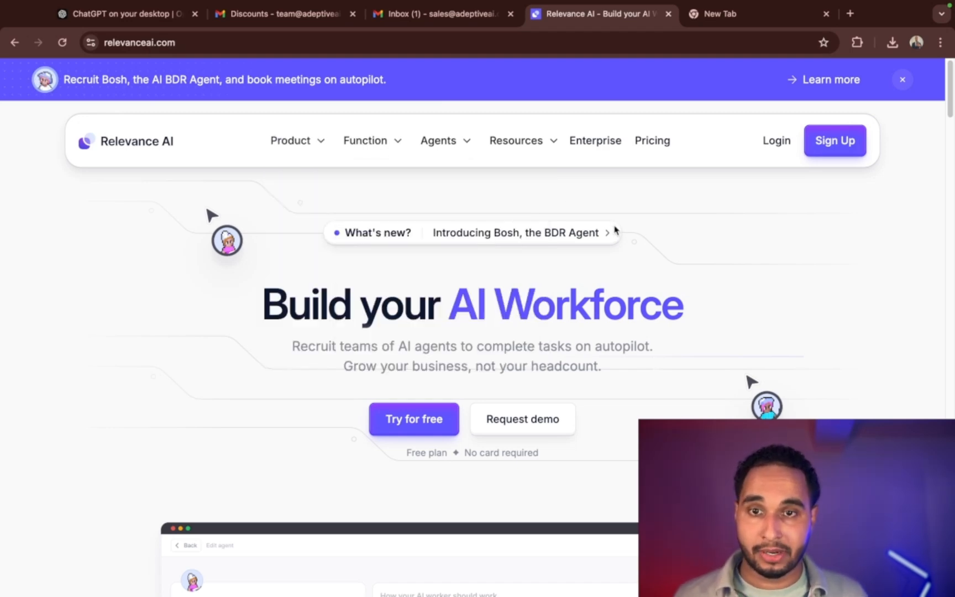
{"action": "left_click", "coordinate": [780, 142]}
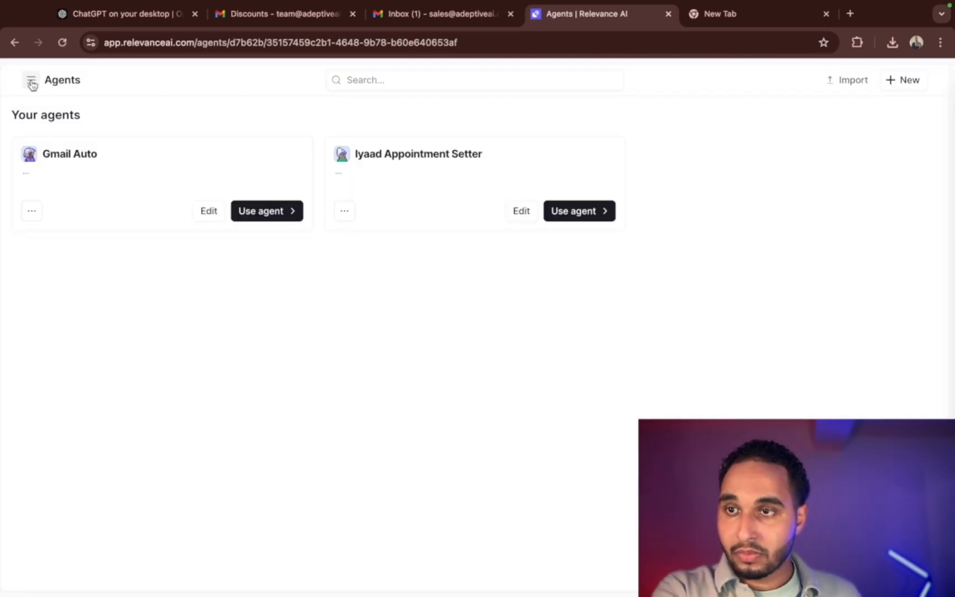
Step: Examine the workspace navigation and its Agents section, then close it to show the agents overview
{"action": "left_click", "coordinate": [31, 79]}
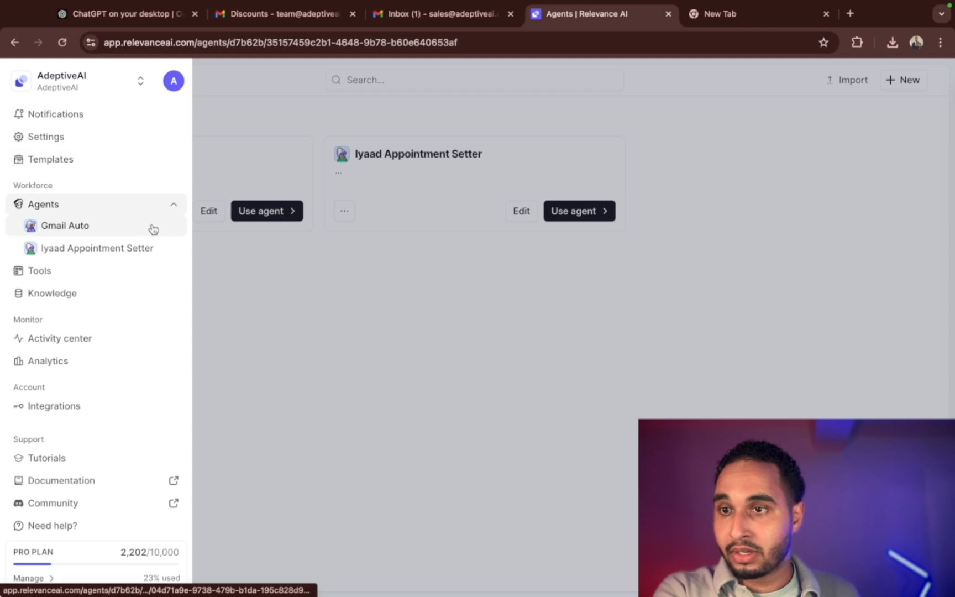
{"action": "left_click", "coordinate": [298, 154]}
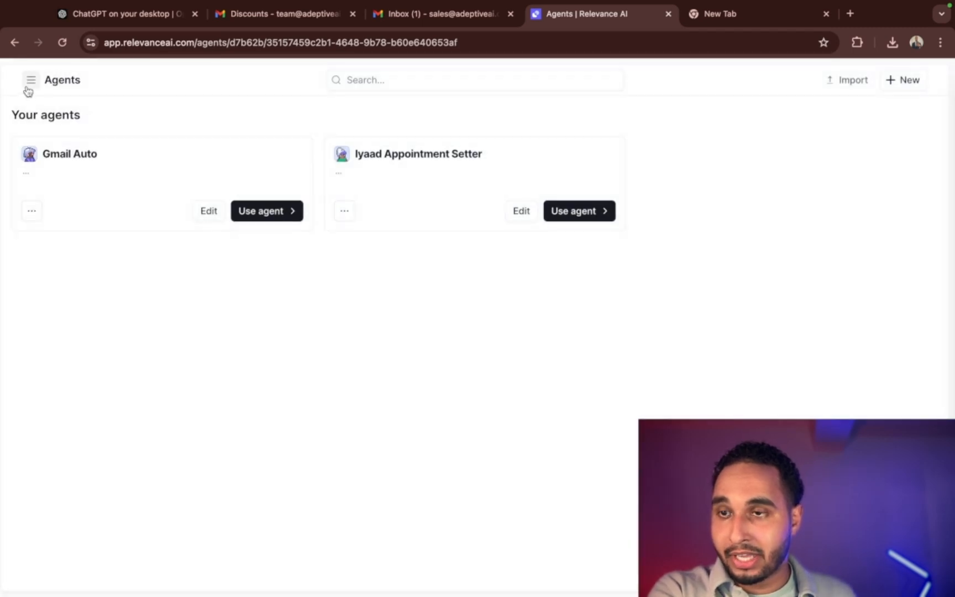
{"action": "left_click", "coordinate": [31, 79]}
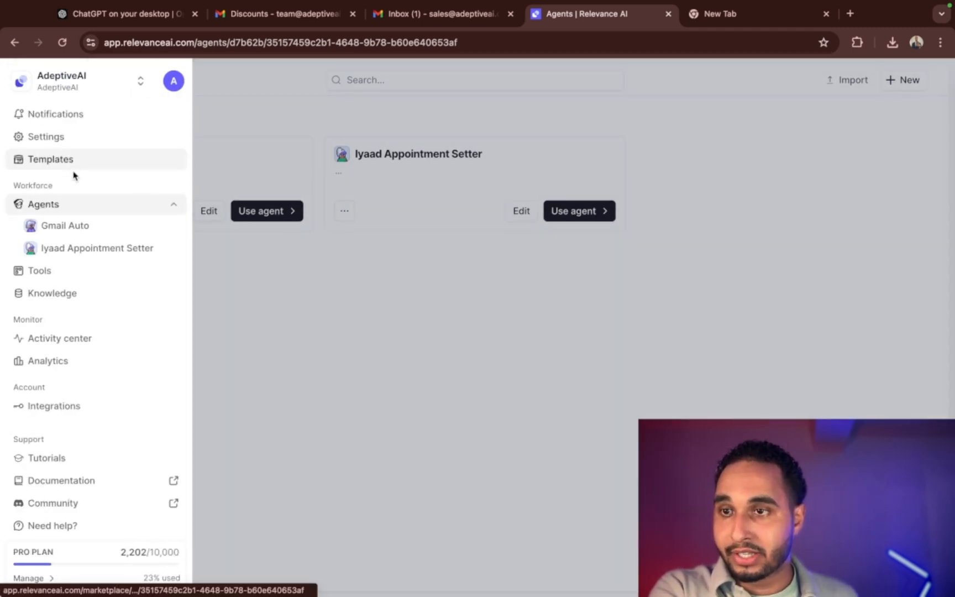
{"action": "left_click", "coordinate": [40, 206]}
{"action": "left_click", "coordinate": [58, 200]}
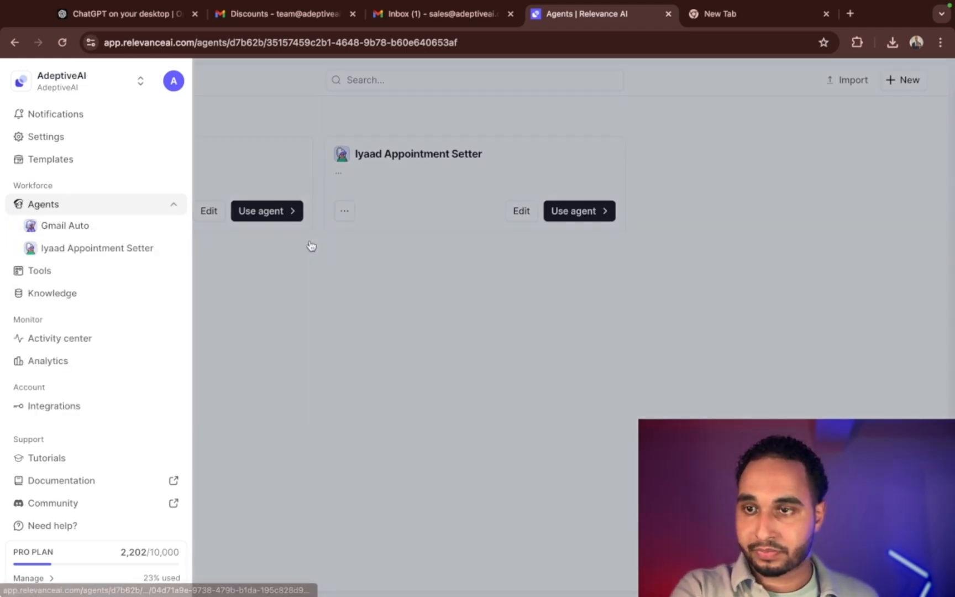
{"action": "left_click", "coordinate": [311, 246]}
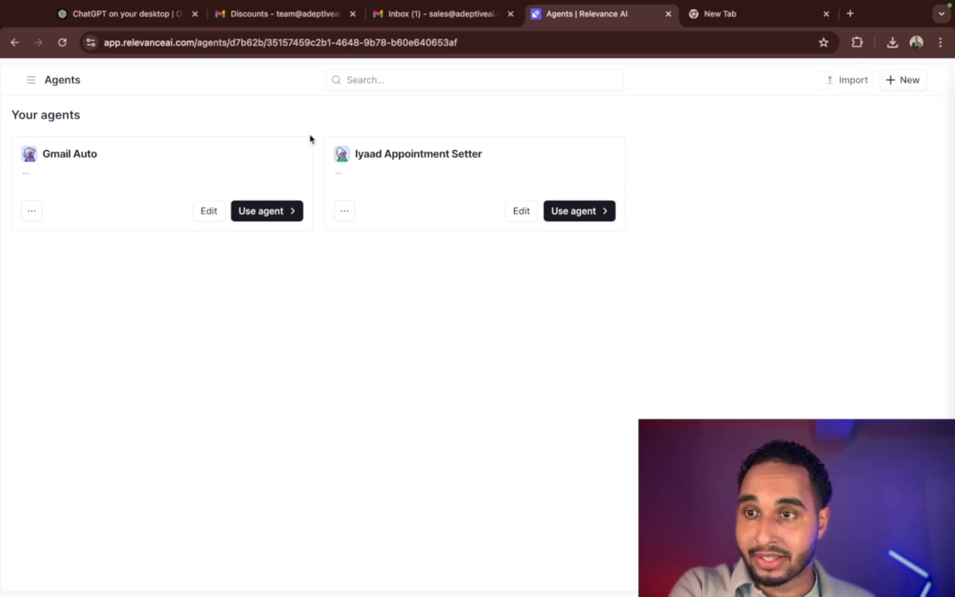
Step: Open the Gmail Auto agent for editing and bring up the trigger integrations in its profile
{"action": "left_click", "coordinate": [201, 205]}
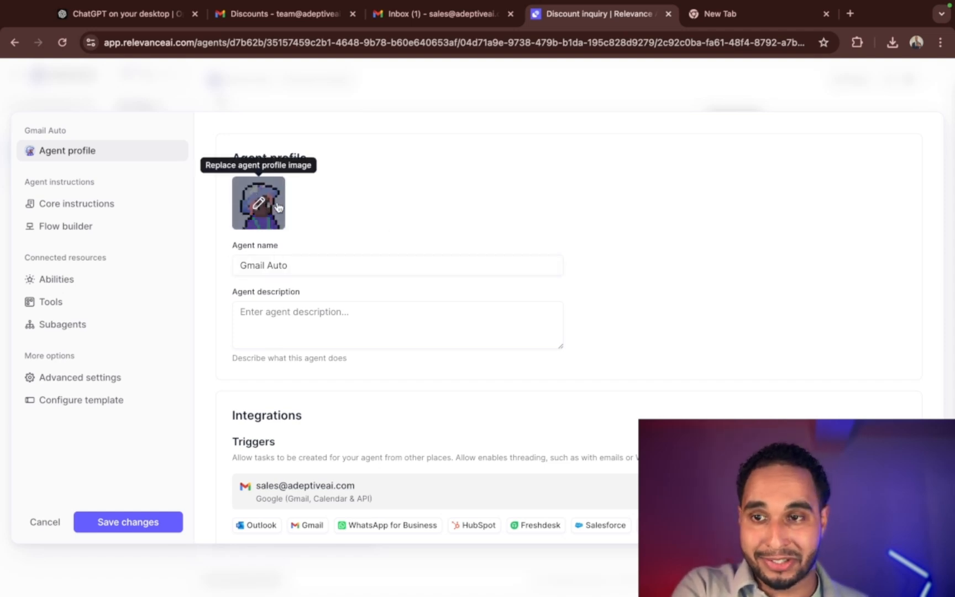
{"action": "scroll", "coordinate": [330, 333], "scroll_direction": "down", "scroll_amount": 3}
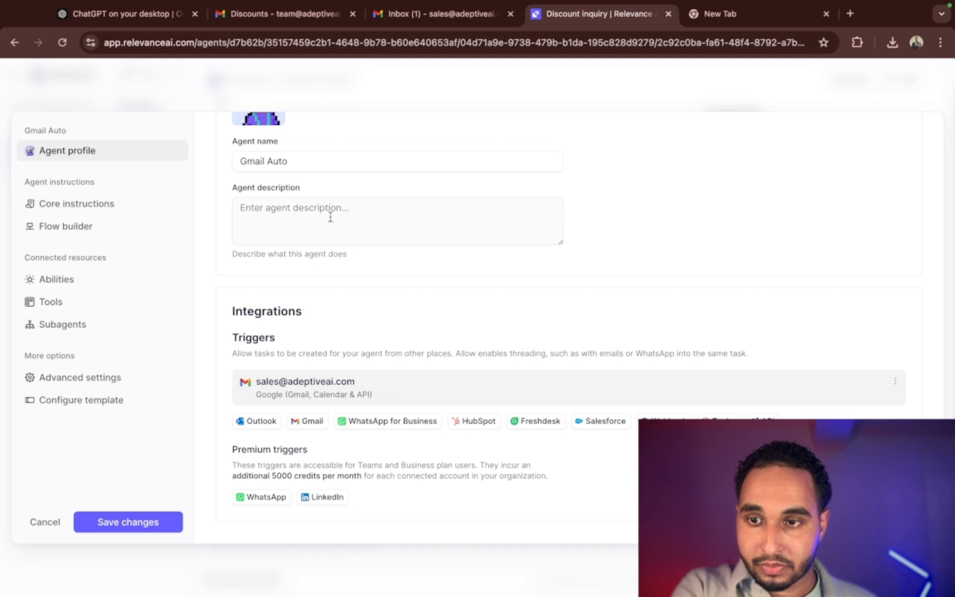
{"action": "scroll", "coordinate": [380, 331], "scroll_direction": "up", "scroll_amount": 1}
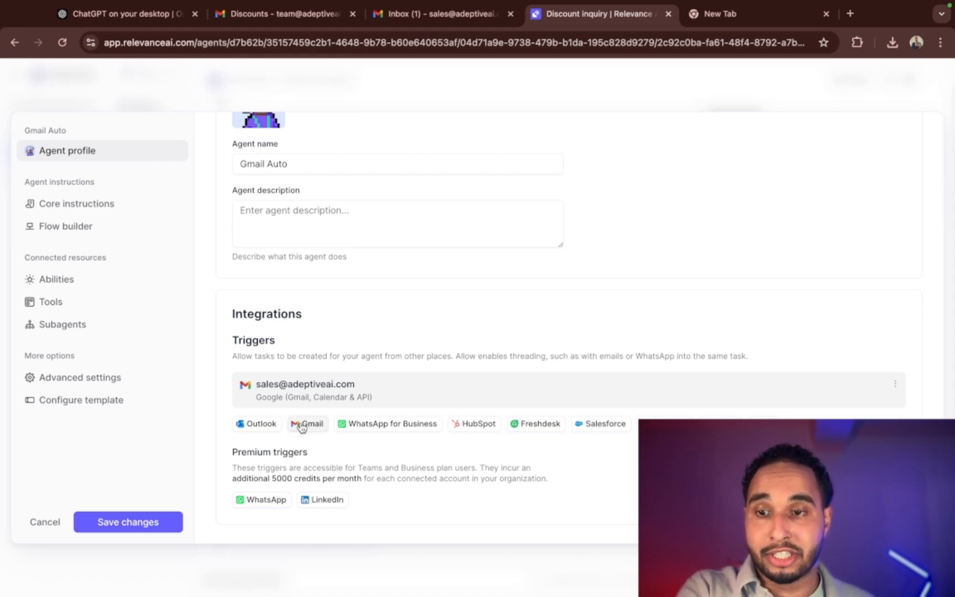
Step: Review the sales Gmail trigger's INBOX filter and Cadence Contract options, and confirm the trigger with the contract disabled
{"action": "left_click", "coordinate": [894, 384]}
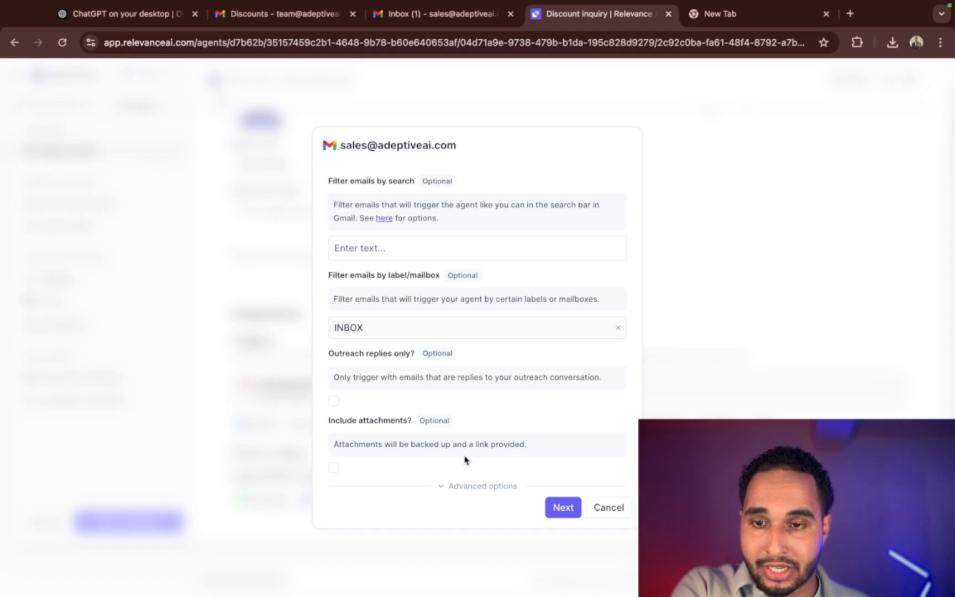
{"action": "left_click", "coordinate": [560, 507]}
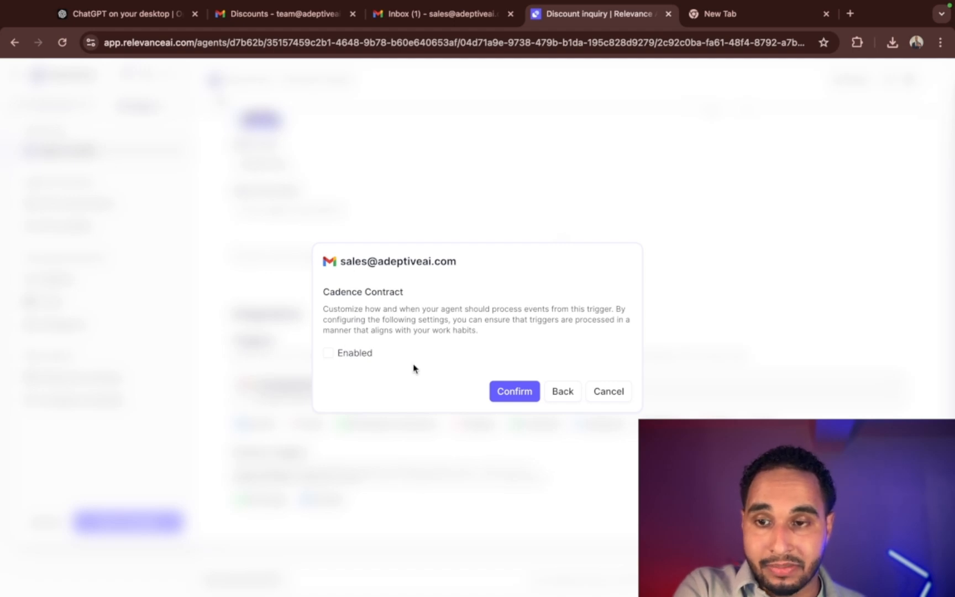
{"action": "left_click", "coordinate": [328, 354]}
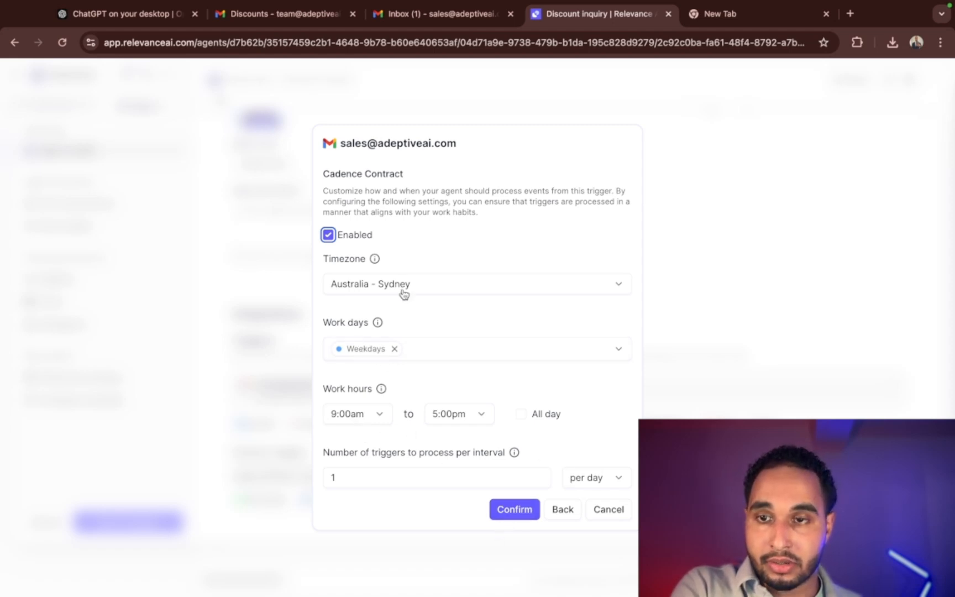
{"action": "left_click", "coordinate": [328, 236]}
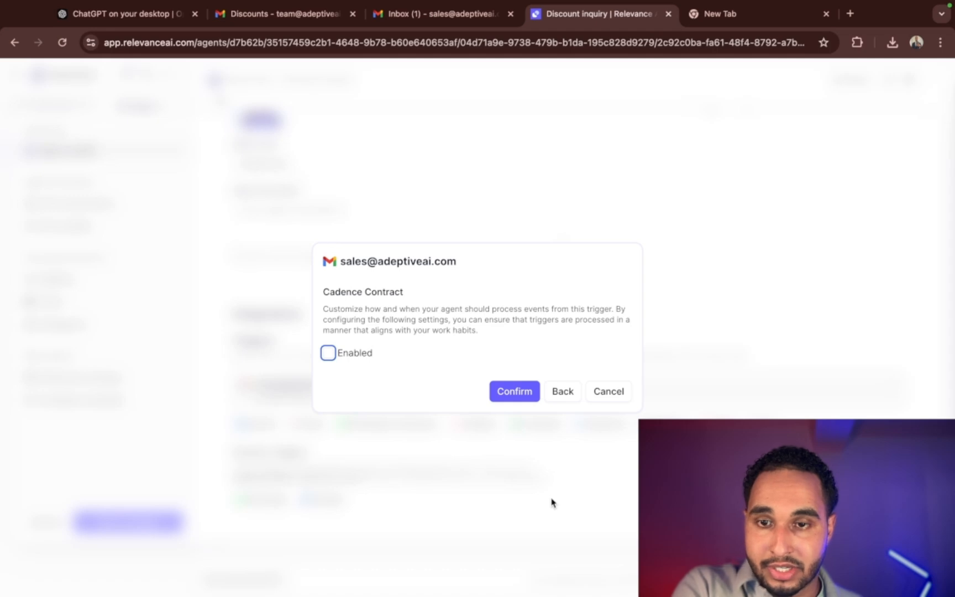
{"action": "left_click", "coordinate": [503, 395]}
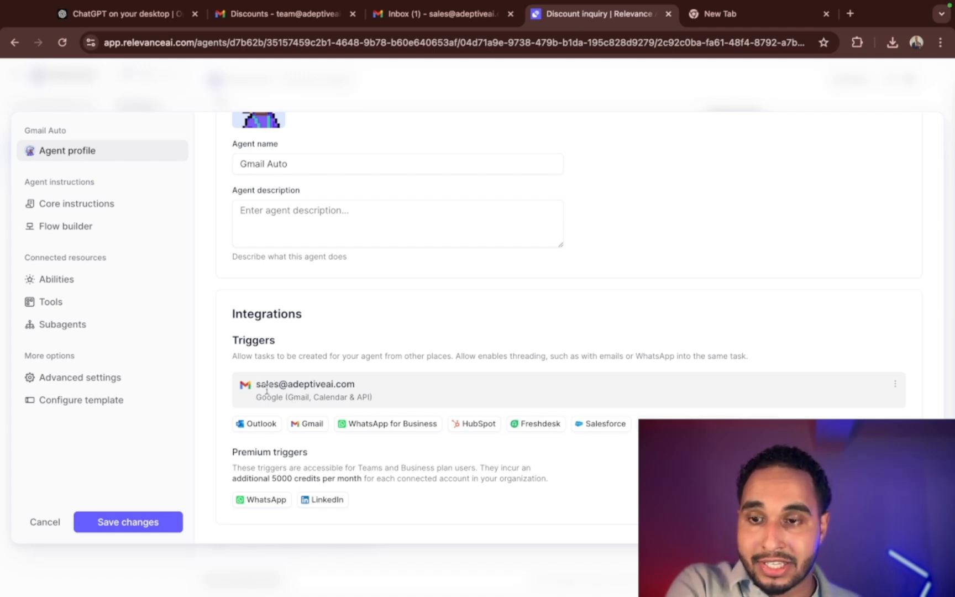
{"action": "left_click_drag", "start_coordinate": [260, 385], "coordinate": [292, 380]}
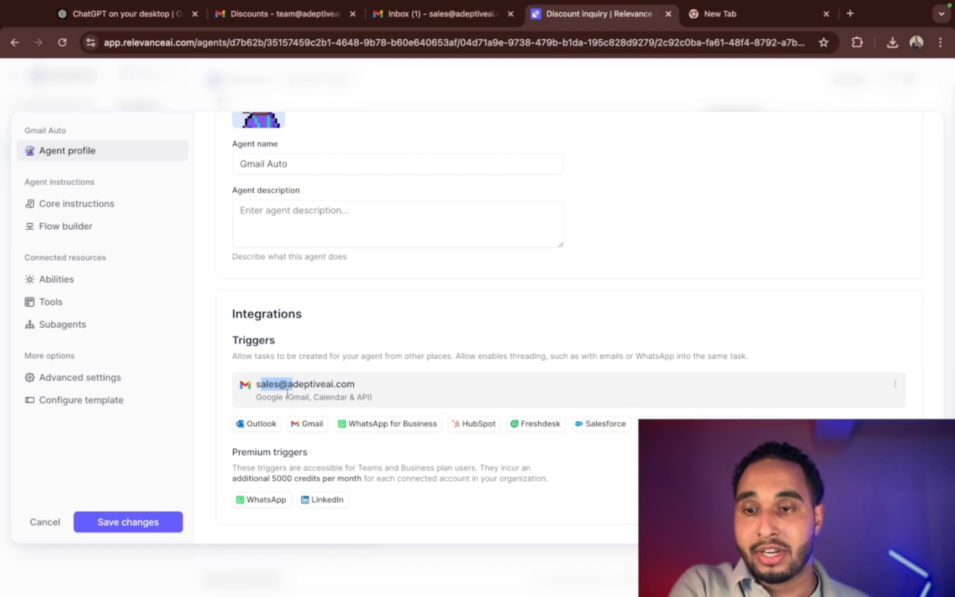
{"action": "right_click", "coordinate": [190, 276]}
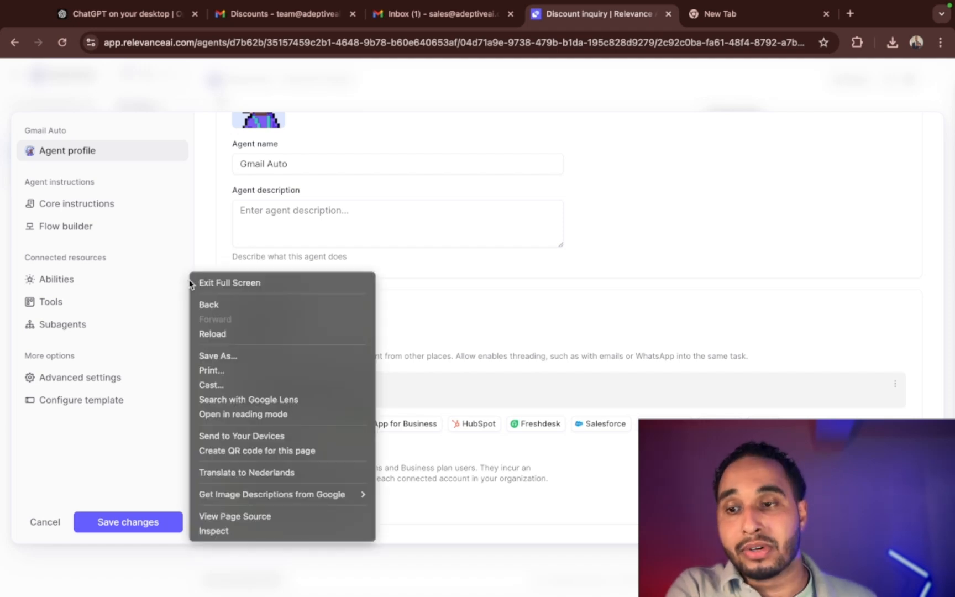
{"action": "left_click", "coordinate": [171, 356]}
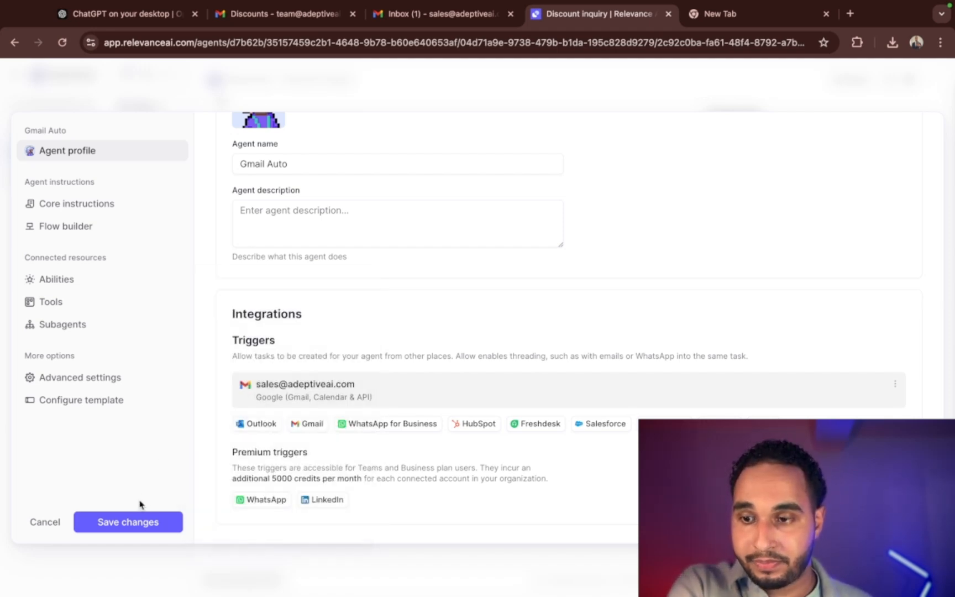
Step: Save the Gmail Auto agent's changes and return to the Agents overview
{"action": "left_click", "coordinate": [135, 527]}
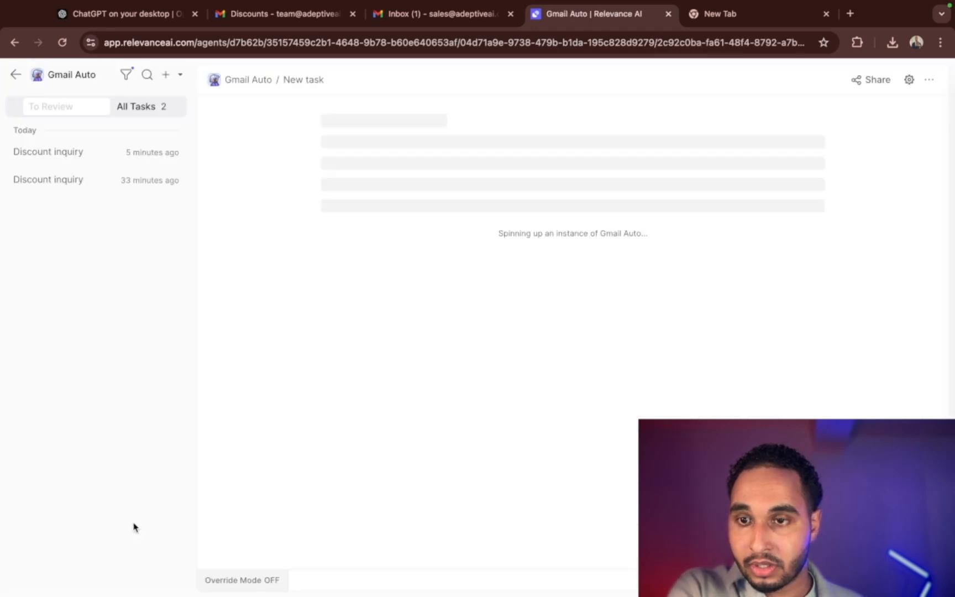
{"action": "left_click", "coordinate": [21, 88]}
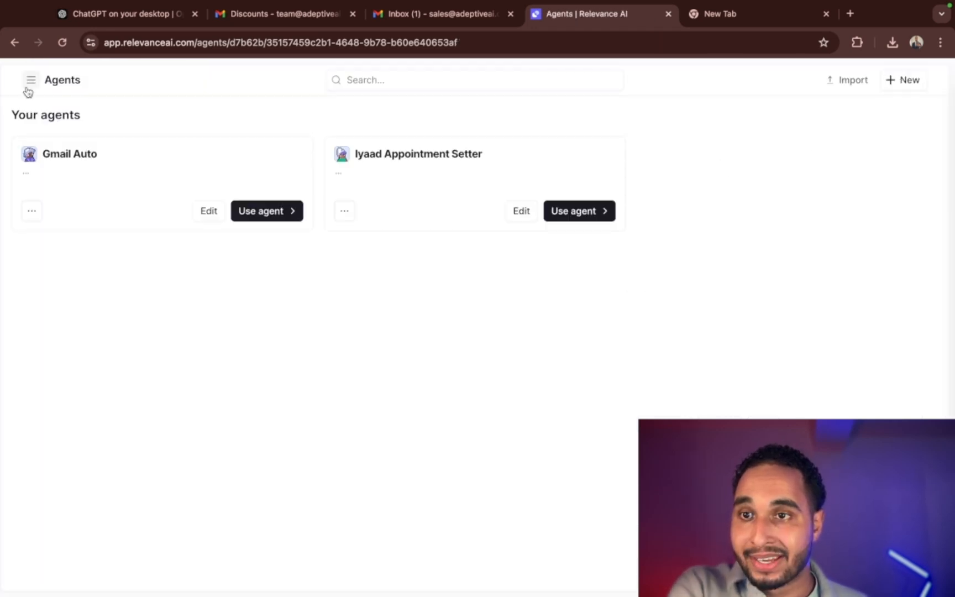
Step: Go to the workspace's tools and open the Gmail response auto tool for editing
{"action": "left_click", "coordinate": [32, 83]}
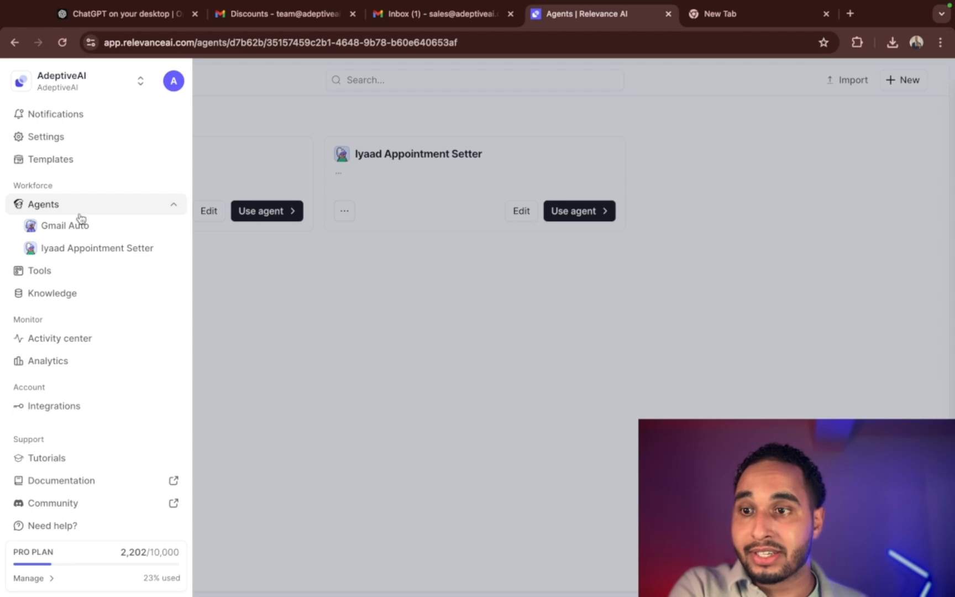
{"action": "left_click", "coordinate": [95, 277]}
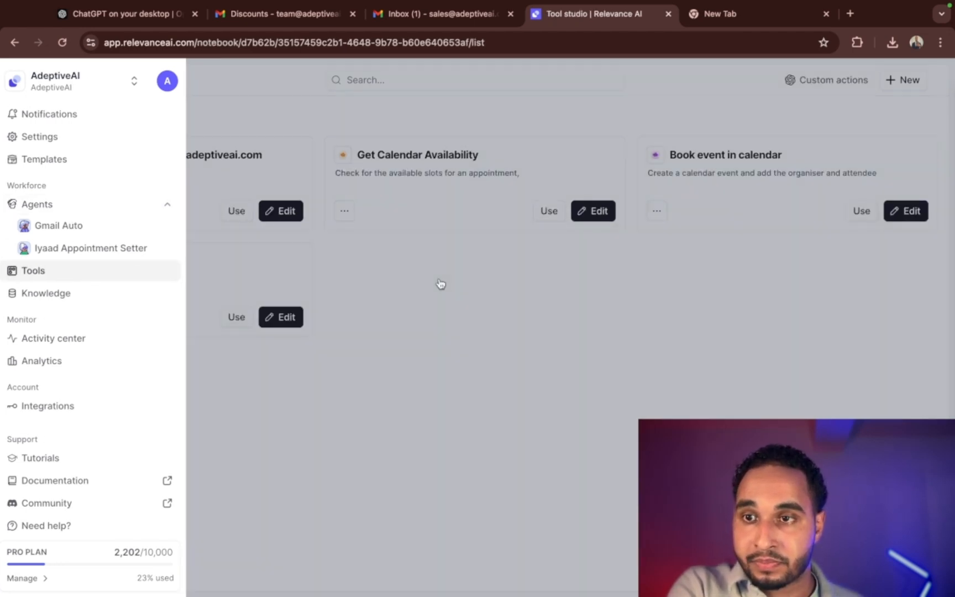
{"action": "left_click", "coordinate": [439, 284]}
{"action": "left_click", "coordinate": [34, 80]}
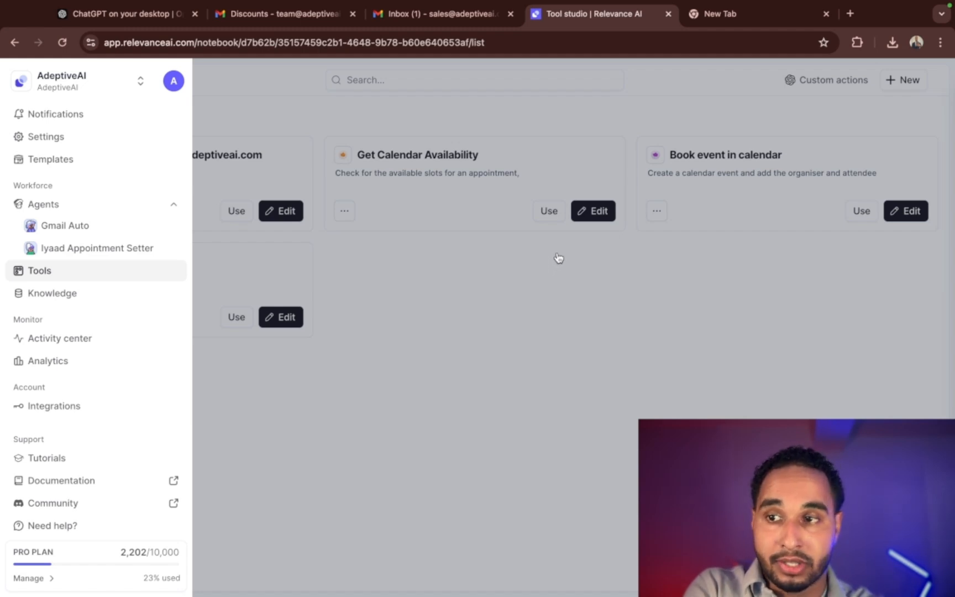
{"action": "left_click", "coordinate": [771, 230]}
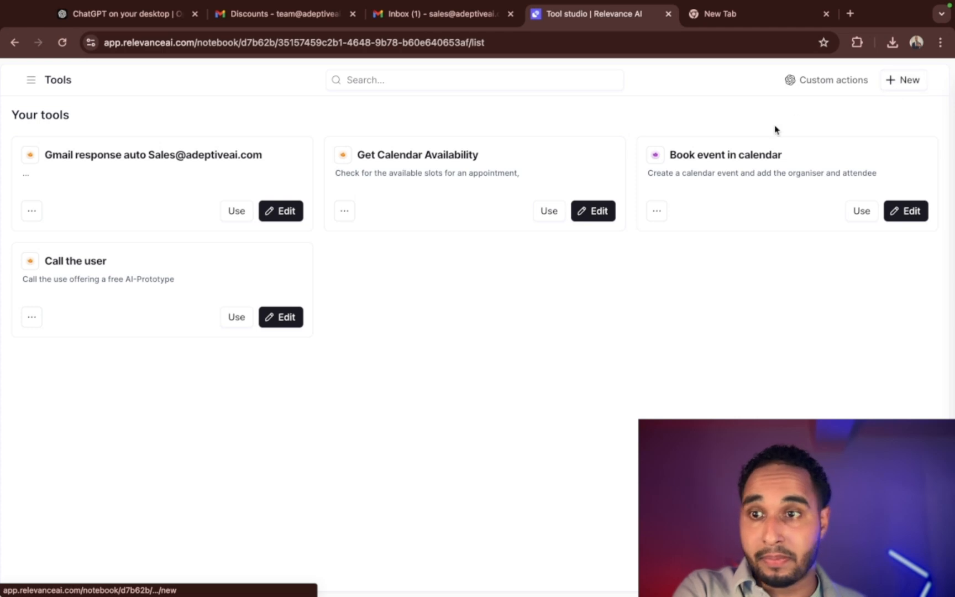
{"action": "left_click", "coordinate": [270, 217]}
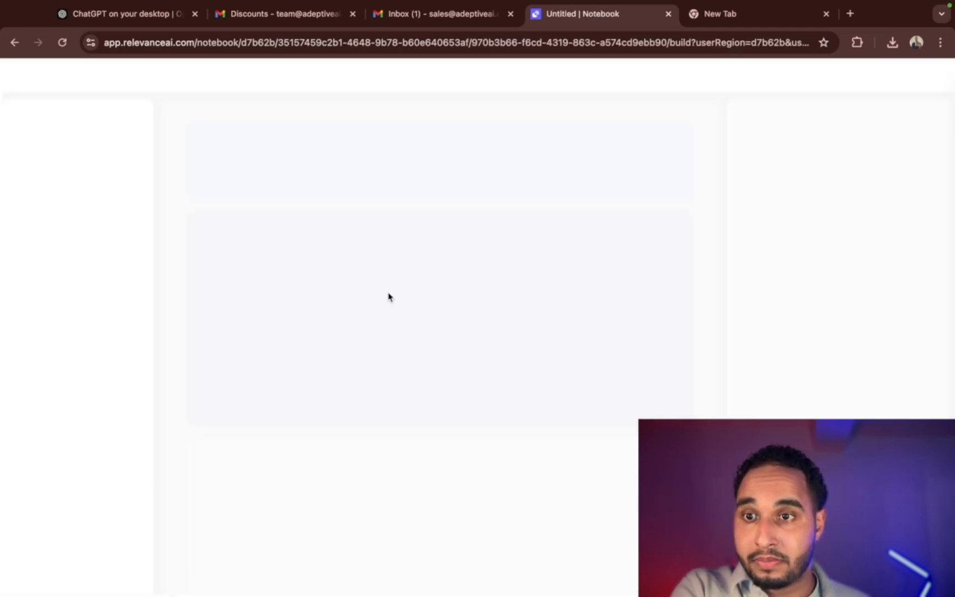
{"action": "scroll", "coordinate": [429, 305], "scroll_direction": "down", "scroll_amount": 1}
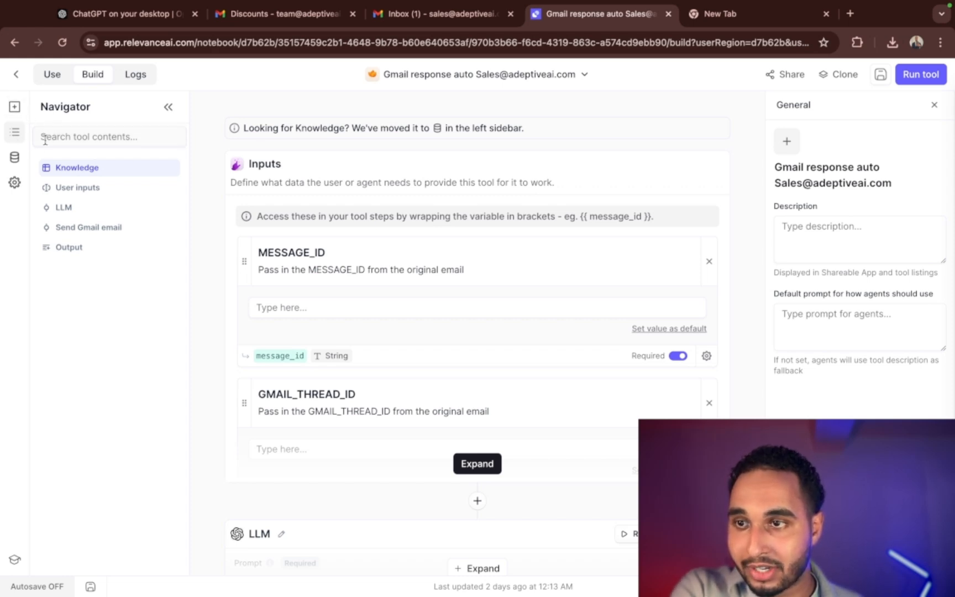
Step: Review the tool's attached knowledge and the sources available for adding more, then close the add-knowledge dialog
{"action": "left_click", "coordinate": [14, 159]}
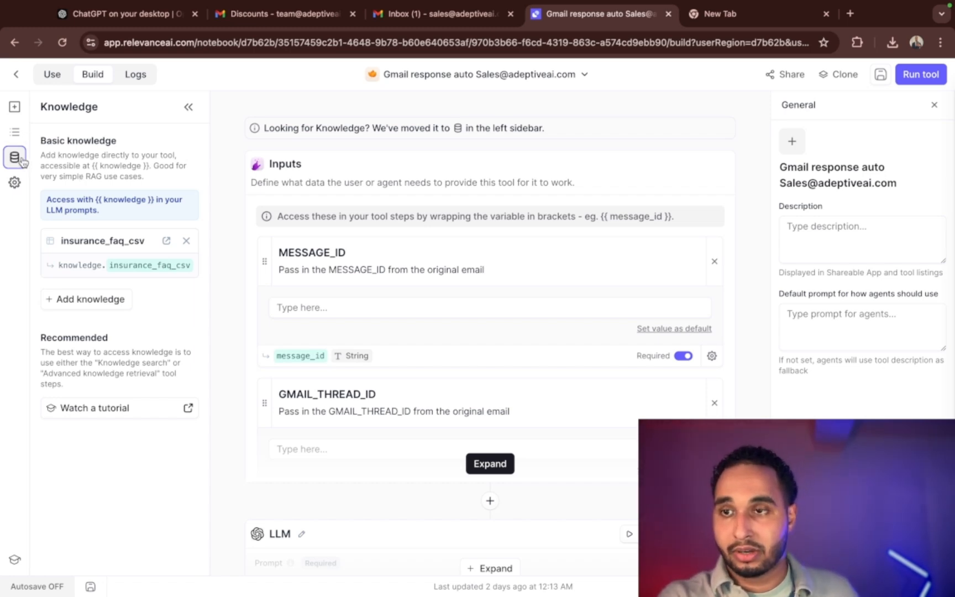
{"action": "left_click", "coordinate": [73, 309]}
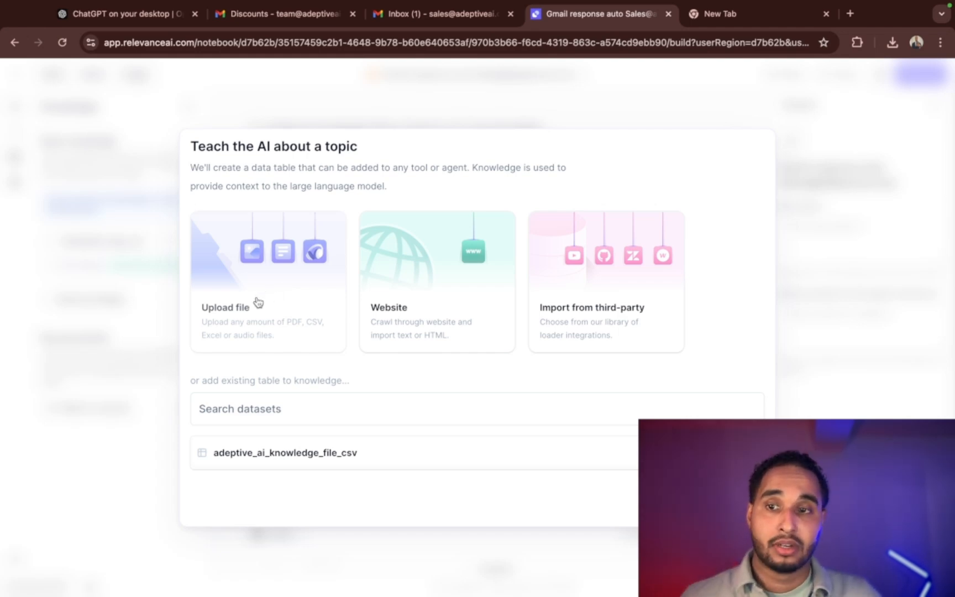
{"action": "left_click", "coordinate": [824, 294]}
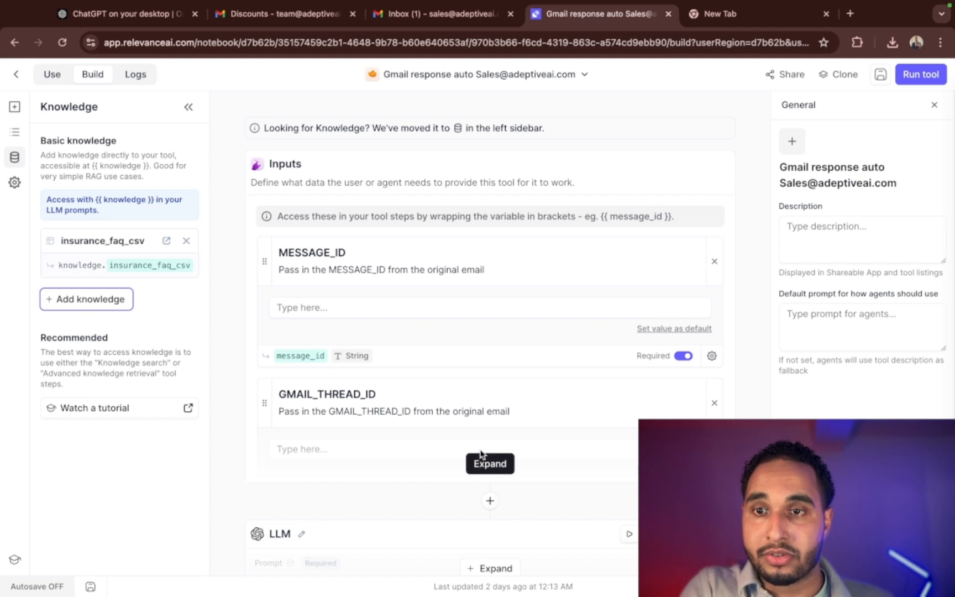
Step: Expand the tool's Inputs section and examine every input from MESSAGE_ID to LATEST REPLY and the available input types
{"action": "left_click", "coordinate": [507, 466]}
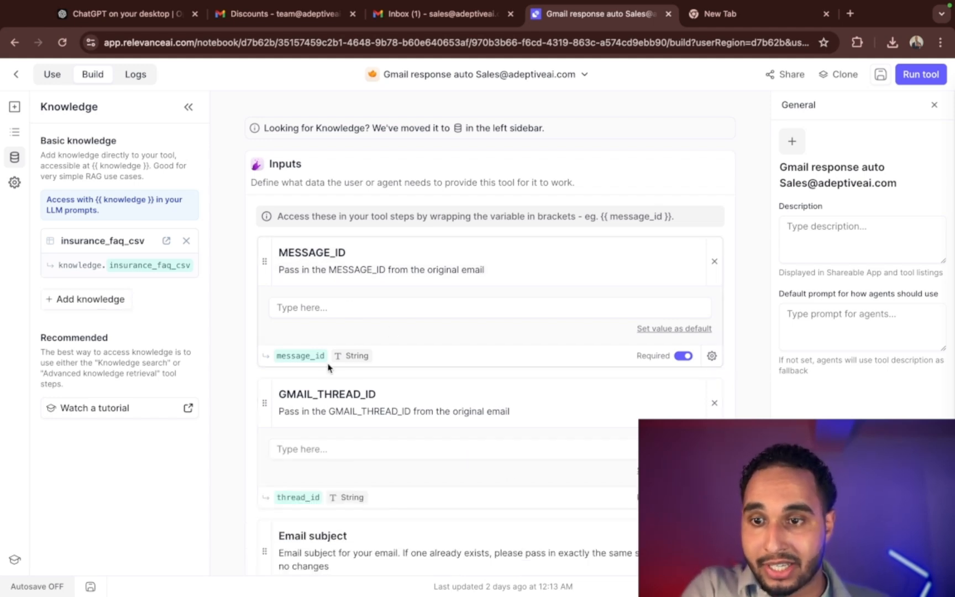
{"action": "scroll", "coordinate": [328, 369], "scroll_direction": "down", "scroll_amount": 3}
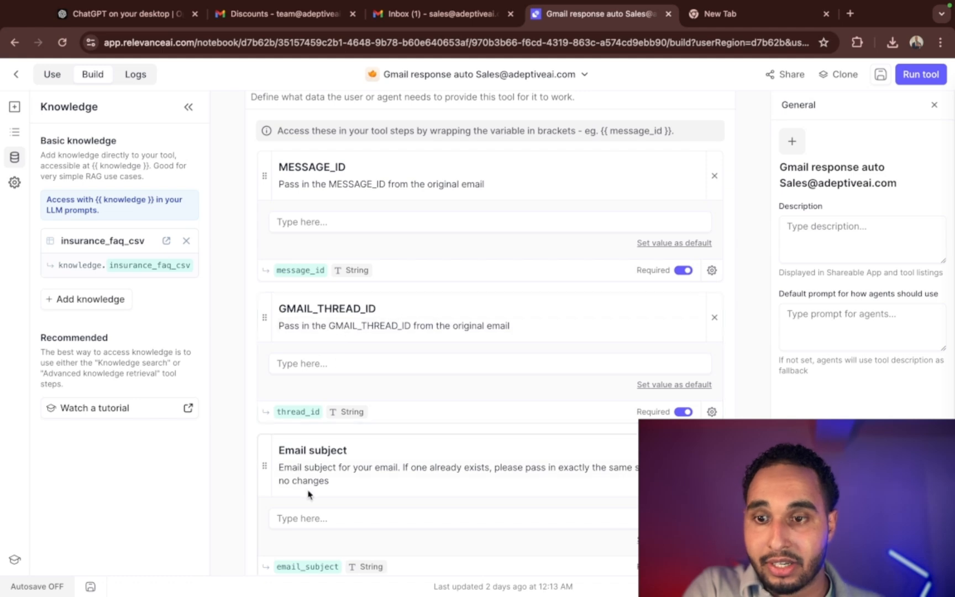
{"action": "scroll", "coordinate": [310, 450], "scroll_direction": "down", "scroll_amount": 4}
{"action": "scroll", "coordinate": [313, 451], "scroll_direction": "down", "scroll_amount": 4}
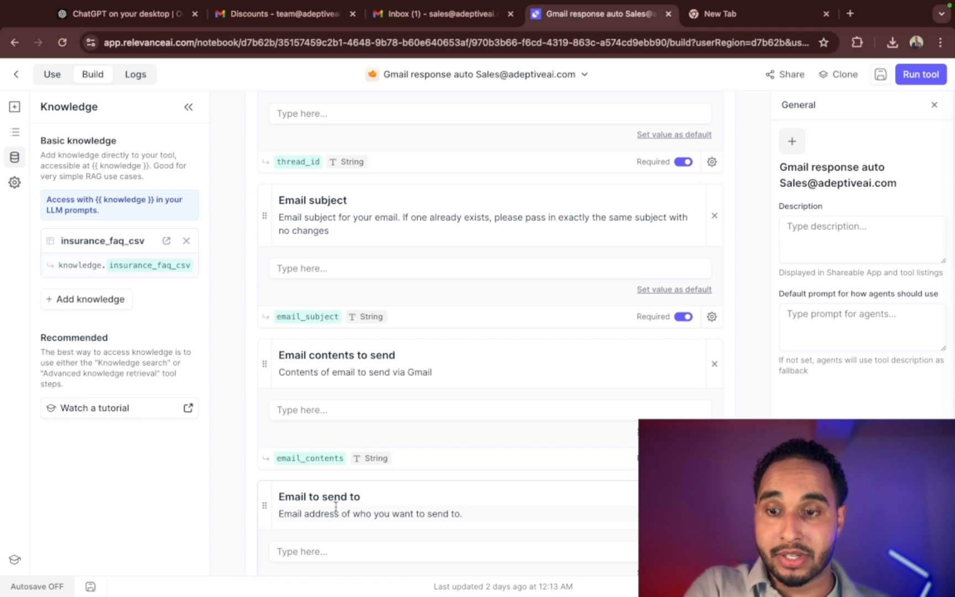
{"action": "scroll", "coordinate": [326, 464], "scroll_direction": "down", "scroll_amount": 5}
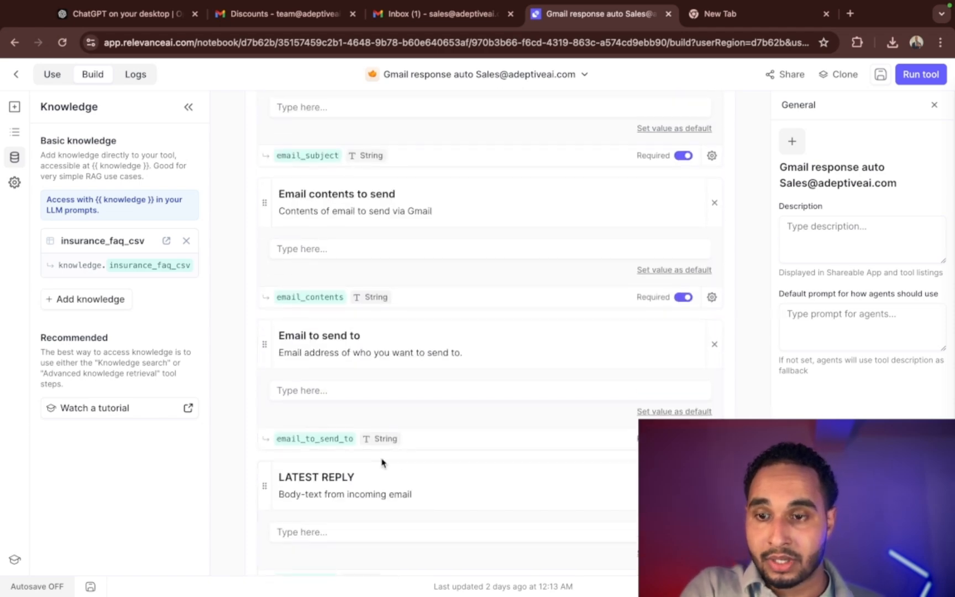
{"action": "scroll", "coordinate": [407, 323], "scroll_direction": "up", "scroll_amount": 12}
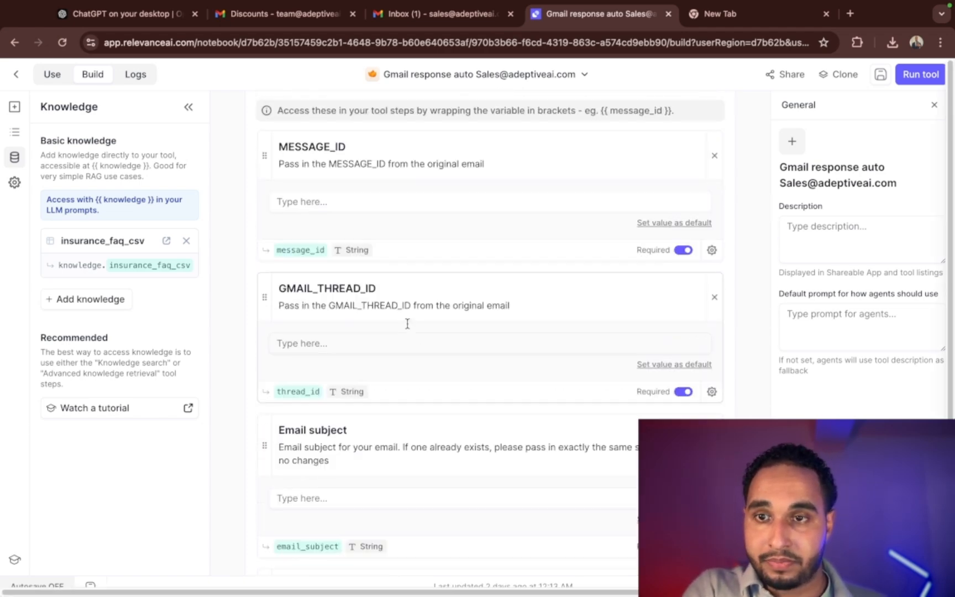
{"action": "scroll", "coordinate": [407, 323], "scroll_direction": "up", "scroll_amount": 4}
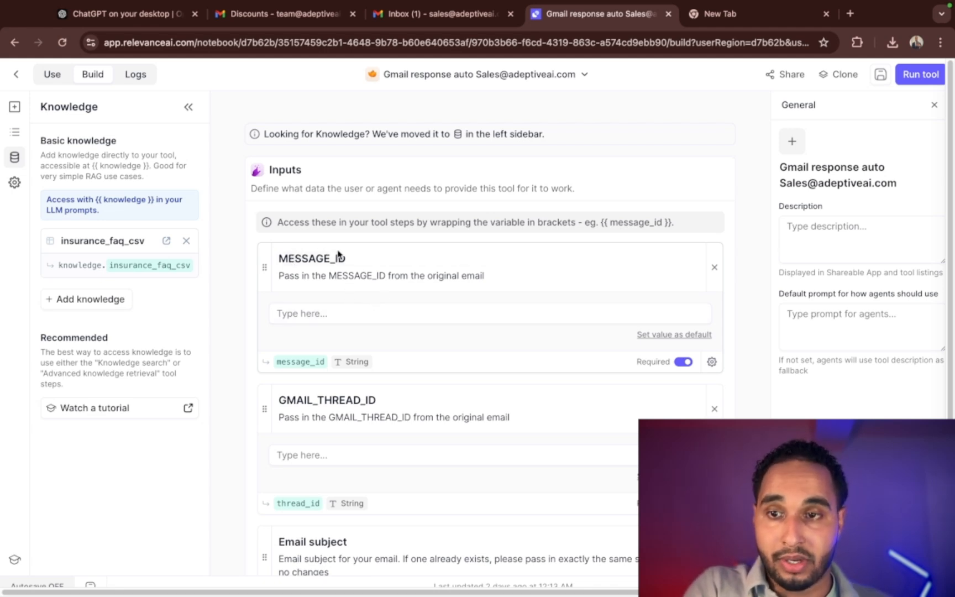
{"action": "scroll", "coordinate": [340, 254], "scroll_direction": "down", "scroll_amount": 5}
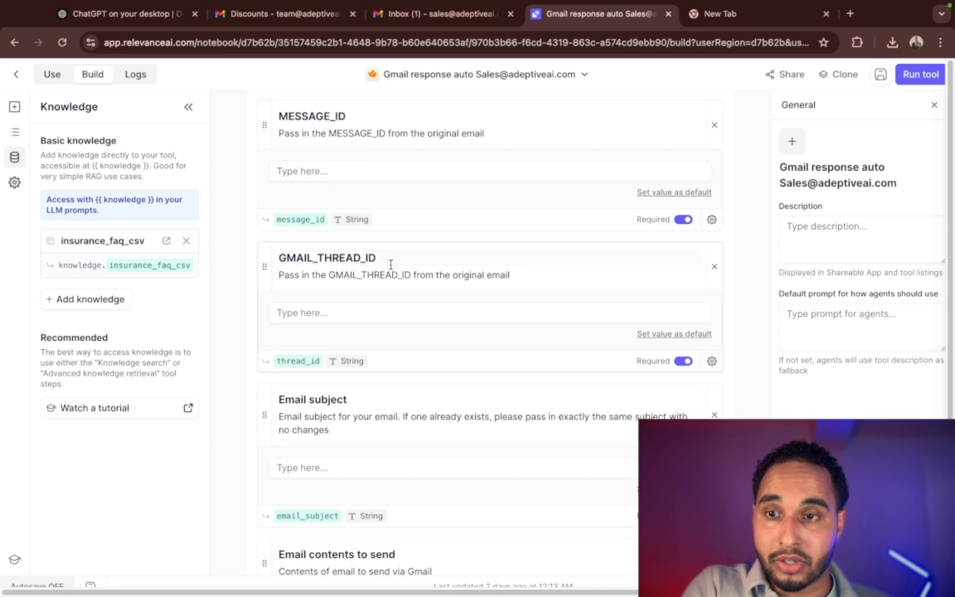
{"action": "scroll", "coordinate": [391, 264], "scroll_direction": "down", "scroll_amount": 10}
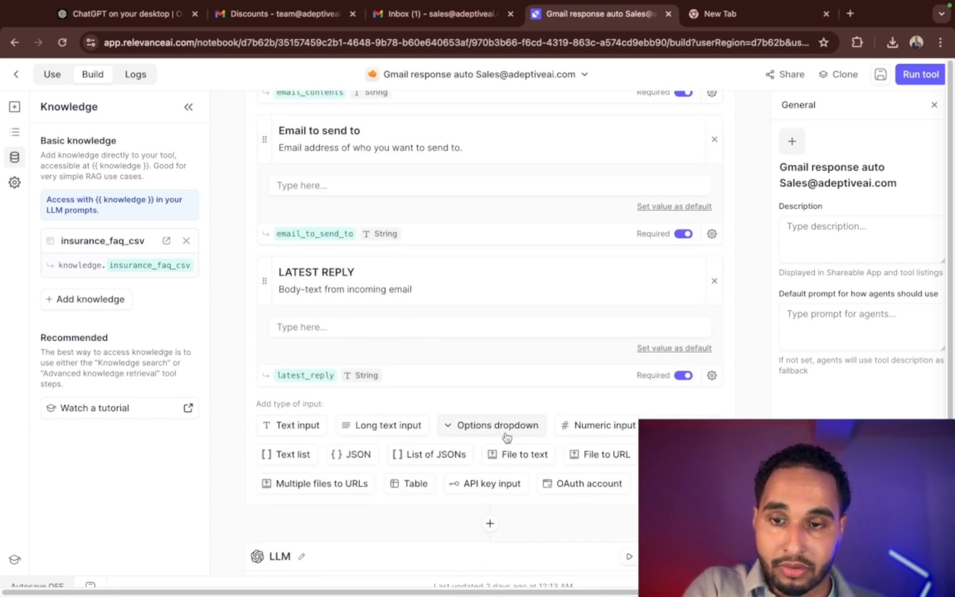
Step: Add a blank text input below LATEST REPLY and place the cursor in its title
{"action": "left_click", "coordinate": [305, 425]}
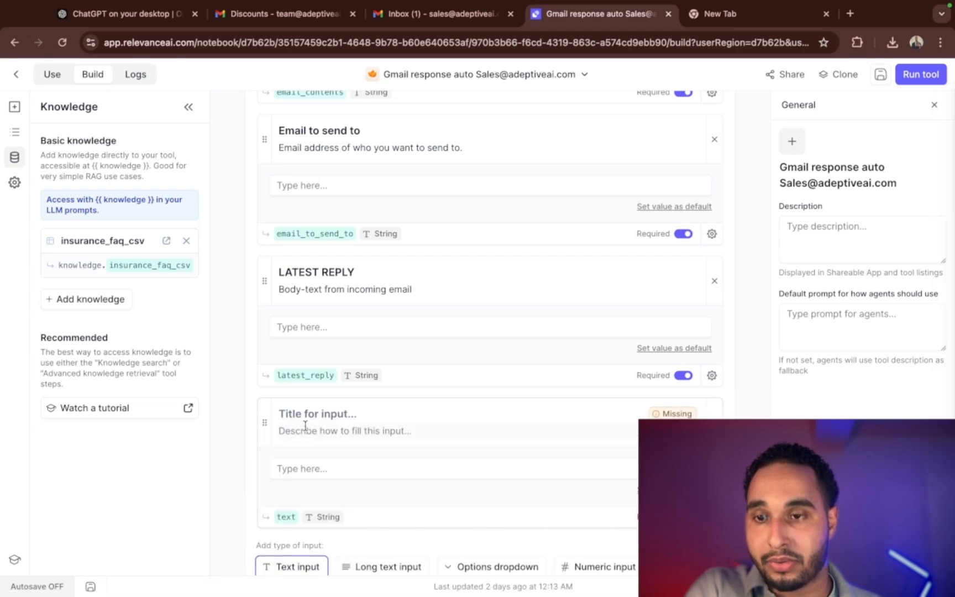
{"action": "left_click", "coordinate": [307, 414]}
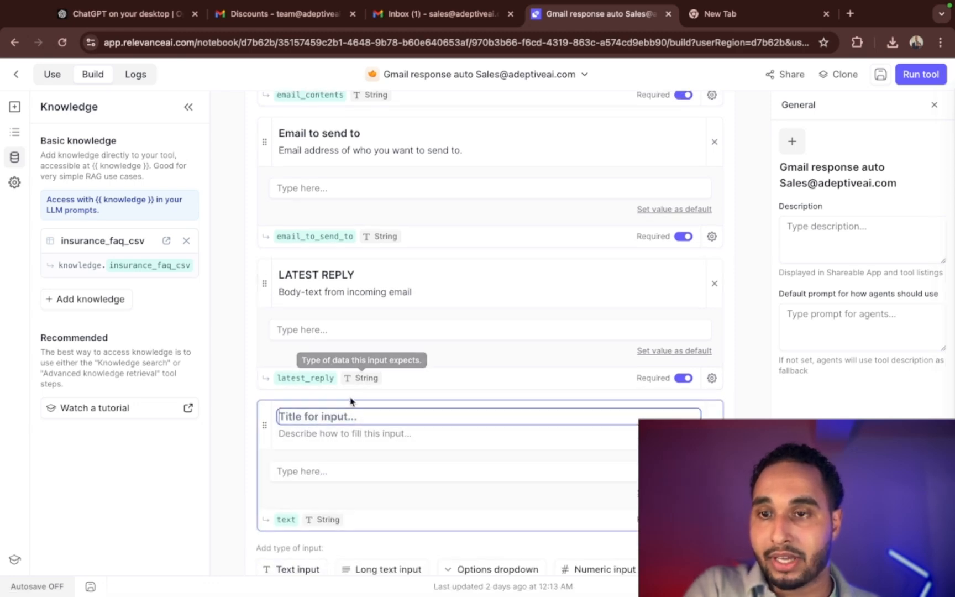
Step: Examine the MESSAGE_ID input's title and its description telling the agent to pass in the ID from the original email
{"action": "scroll", "coordinate": [342, 409], "scroll_direction": "up", "scroll_amount": 8}
{"action": "scroll", "coordinate": [341, 271], "scroll_direction": "up", "scroll_amount": 5}
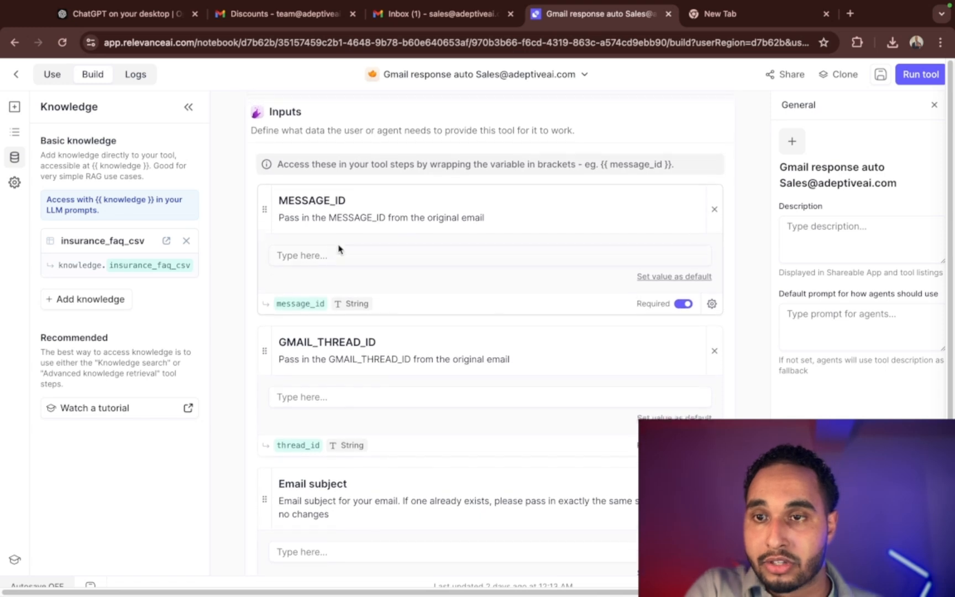
{"action": "scroll", "coordinate": [337, 247], "scroll_direction": "up", "scroll_amount": 1}
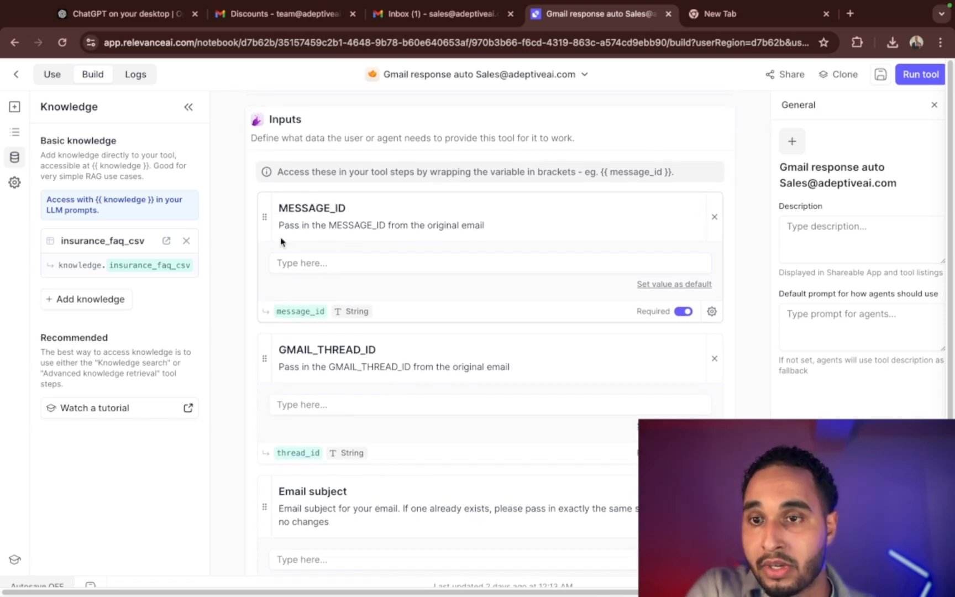
{"action": "left_click_drag", "start_coordinate": [280, 226], "coordinate": [304, 226]}
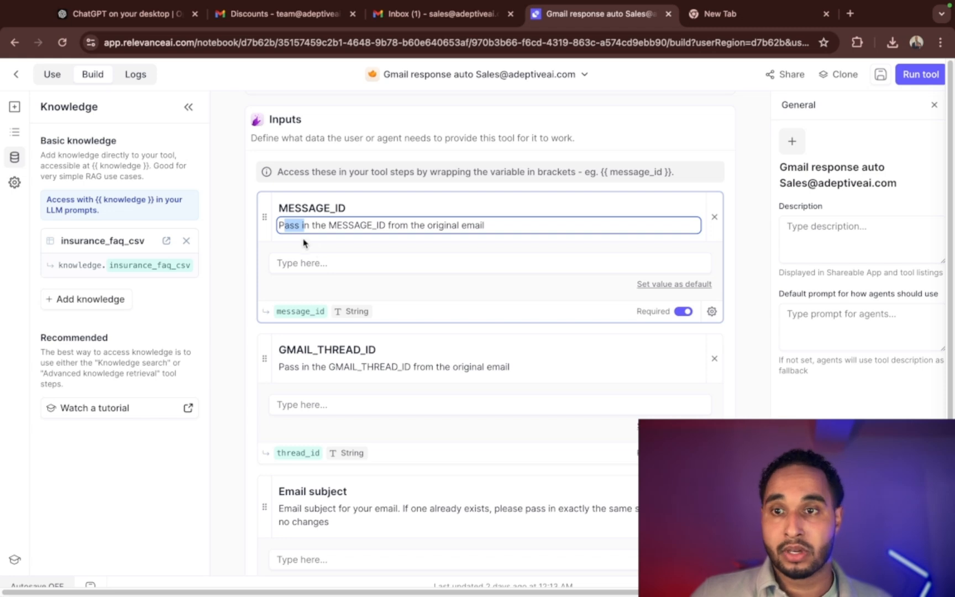
{"action": "left_click", "coordinate": [317, 226]}
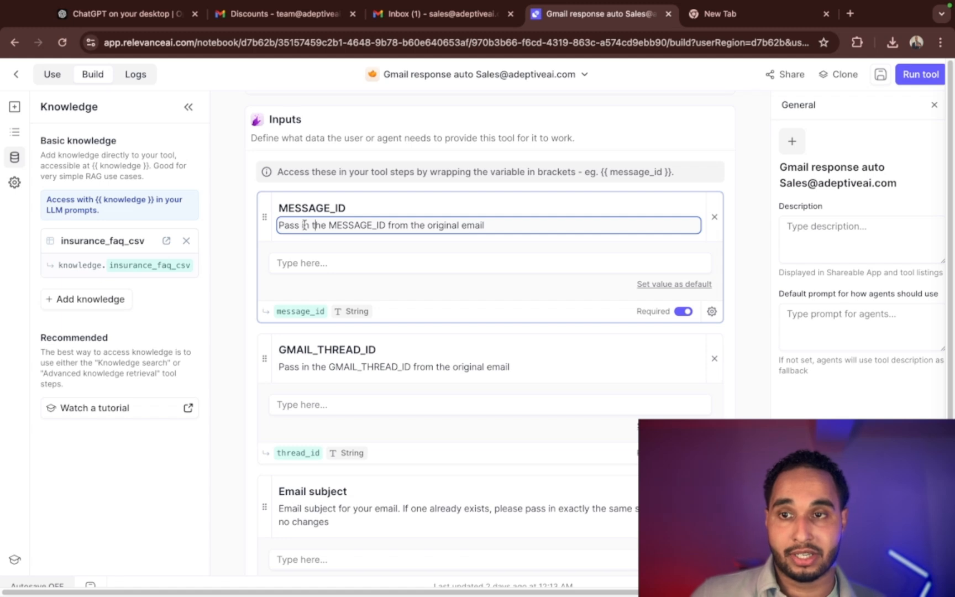
{"action": "left_click", "coordinate": [280, 207]}
{"action": "left_click_drag", "start_coordinate": [280, 208], "coordinate": [333, 208]}
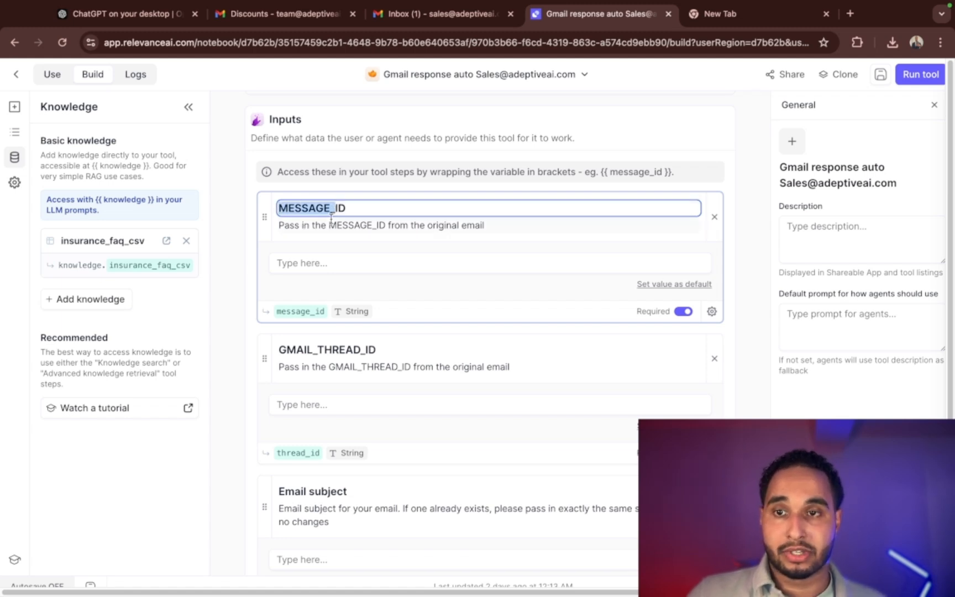
{"action": "left_click", "coordinate": [278, 226]}
{"action": "left_click_drag", "start_coordinate": [278, 225], "coordinate": [485, 225]}
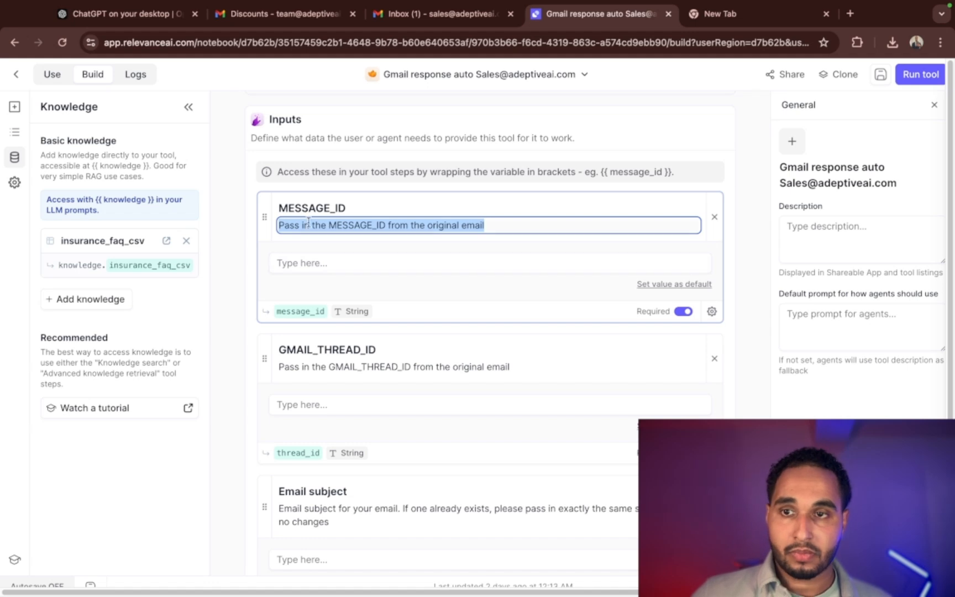
{"action": "left_click", "coordinate": [400, 225]}
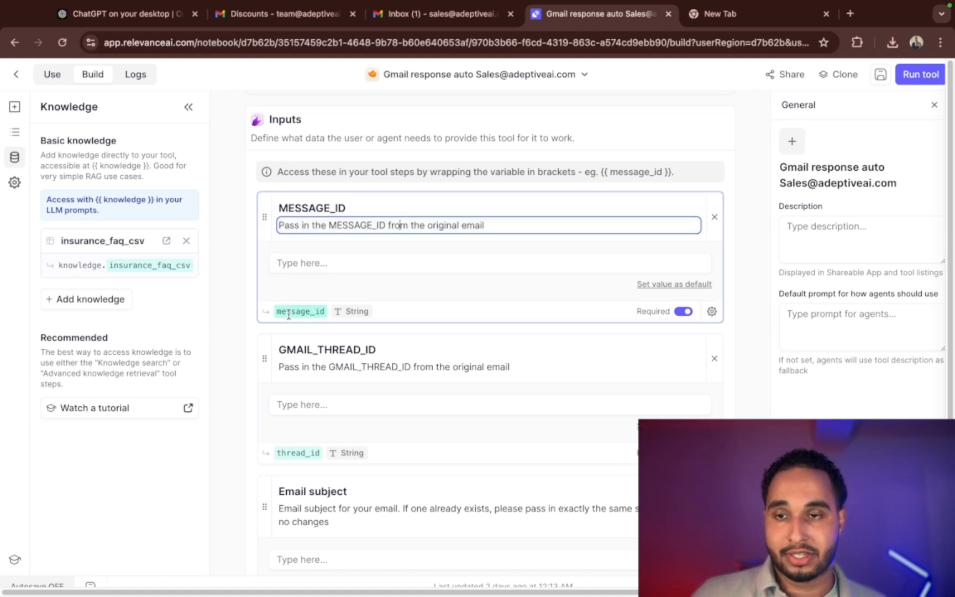
Step: Review the remaining email inputs and remove the untitled text input below LATEST REPLY
{"action": "scroll", "coordinate": [354, 310], "scroll_direction": "down", "scroll_amount": 4}
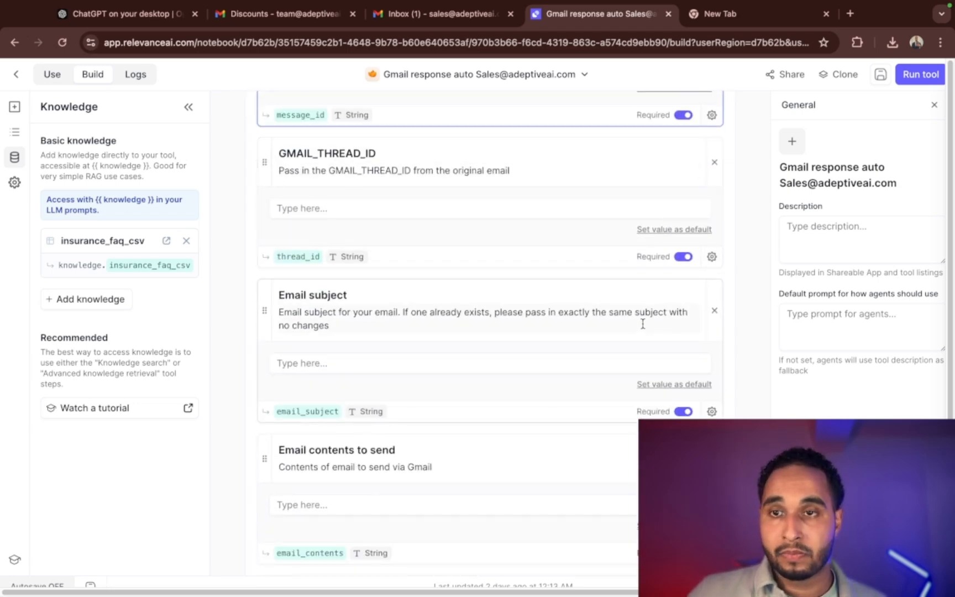
{"action": "scroll", "coordinate": [642, 323], "scroll_direction": "down", "scroll_amount": 1}
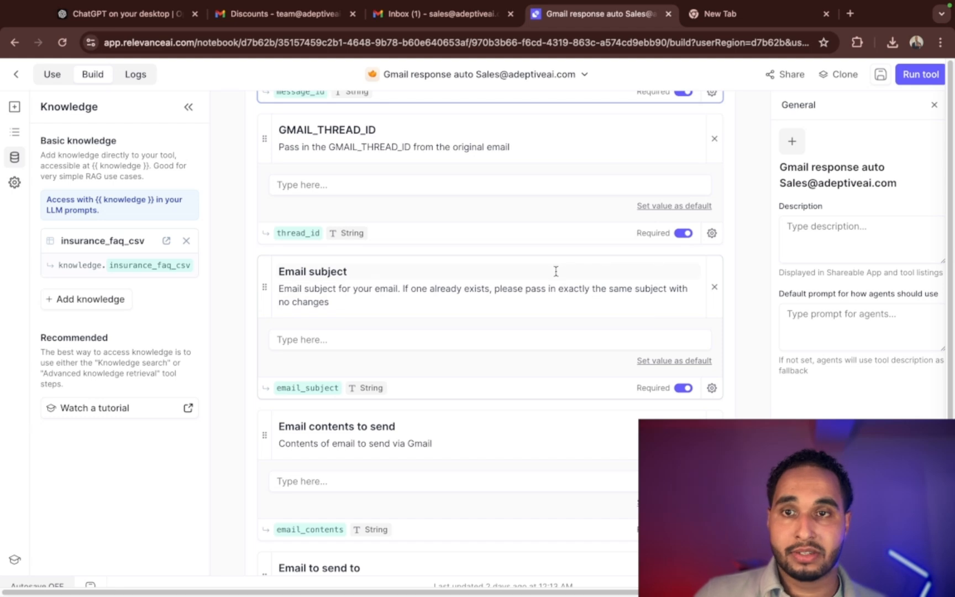
{"action": "scroll", "coordinate": [547, 254], "scroll_direction": "down", "scroll_amount": 4}
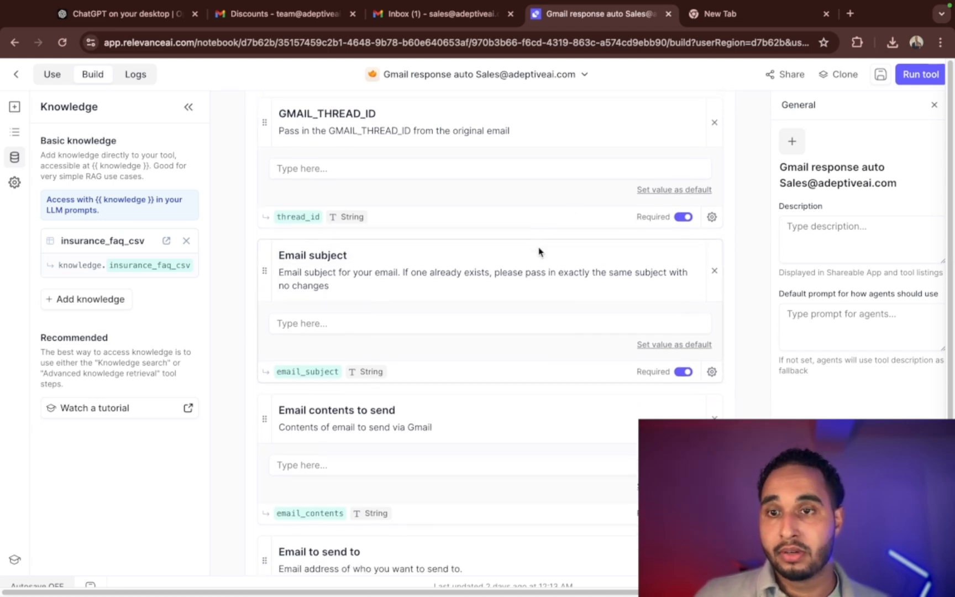
{"action": "scroll", "coordinate": [547, 266], "scroll_direction": "down", "scroll_amount": 7}
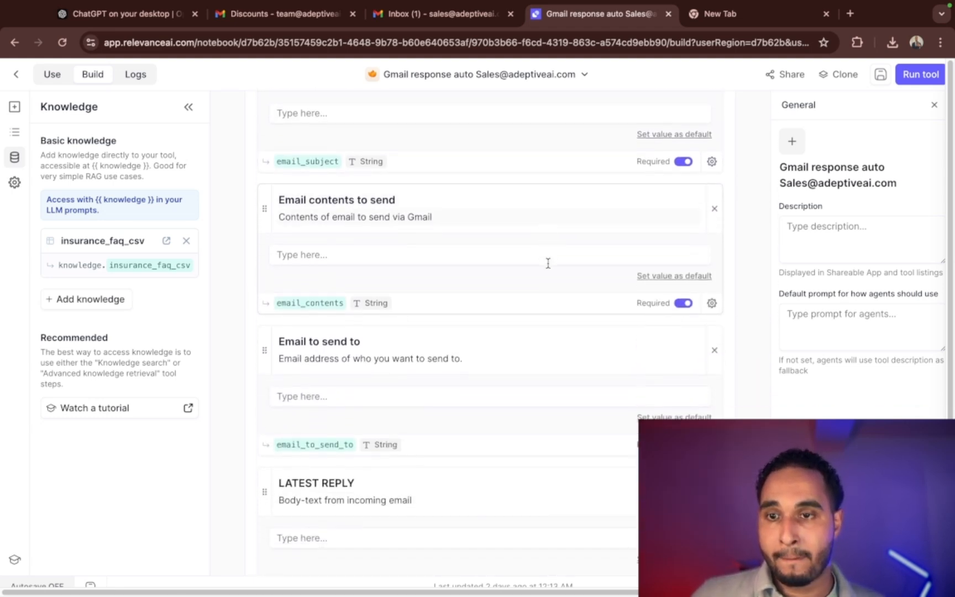
{"action": "scroll", "coordinate": [556, 272], "scroll_direction": "down", "scroll_amount": 1}
{"action": "scroll", "coordinate": [554, 274], "scroll_direction": "down", "scroll_amount": 7}
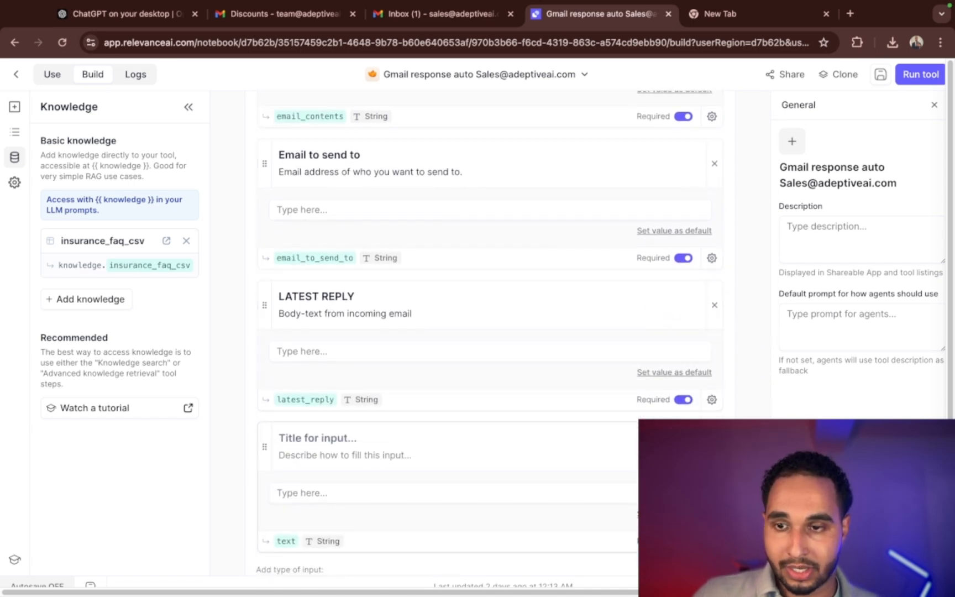
{"action": "left_click", "coordinate": [715, 447]}
Step: Expand the LLM step below the inputs and examine its full prompt, variables and model selection
{"action": "scroll", "coordinate": [662, 402], "scroll_direction": "down", "scroll_amount": 1}
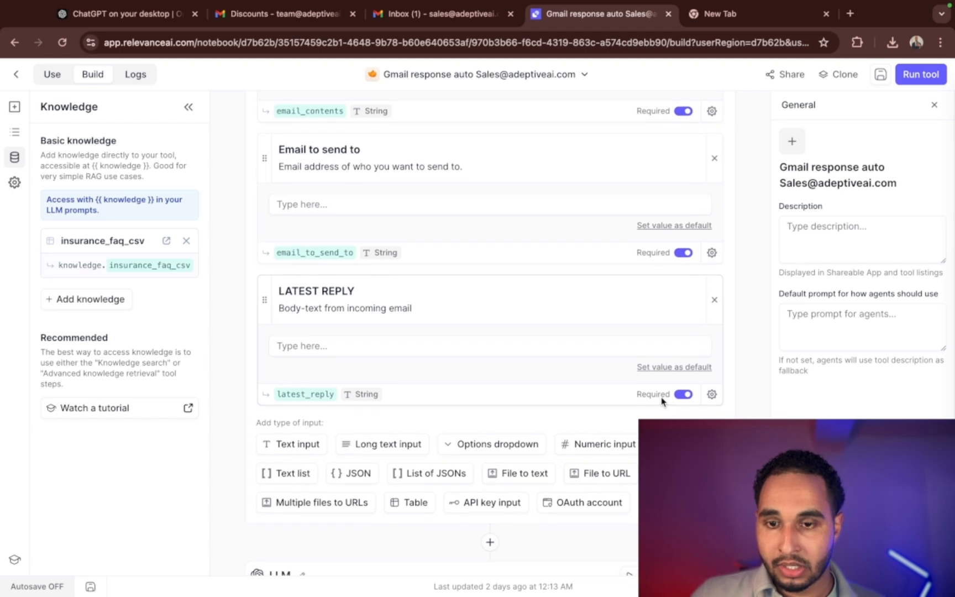
{"action": "scroll", "coordinate": [656, 390], "scroll_direction": "down", "scroll_amount": 4}
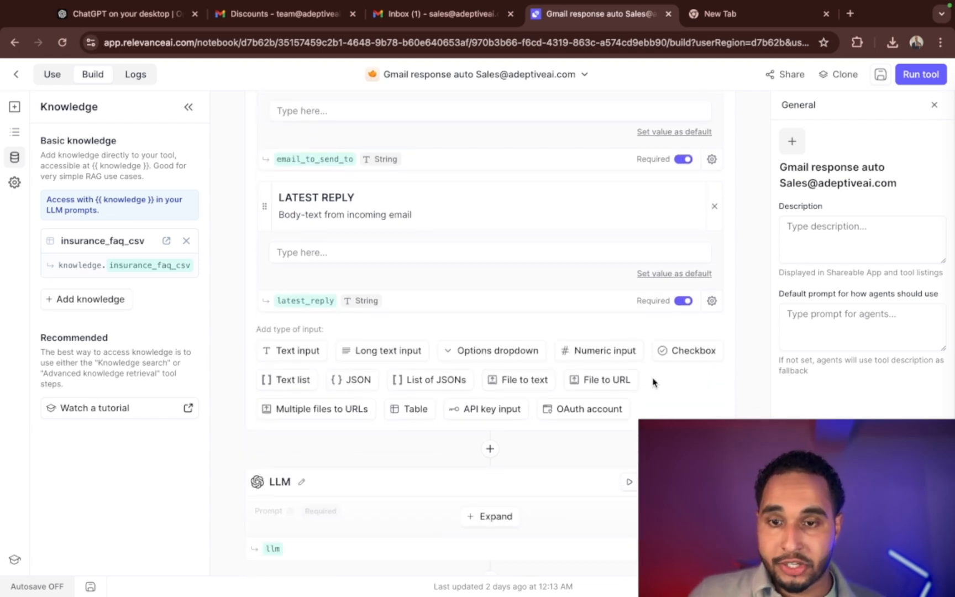
{"action": "scroll", "coordinate": [562, 435], "scroll_direction": "down", "scroll_amount": 1}
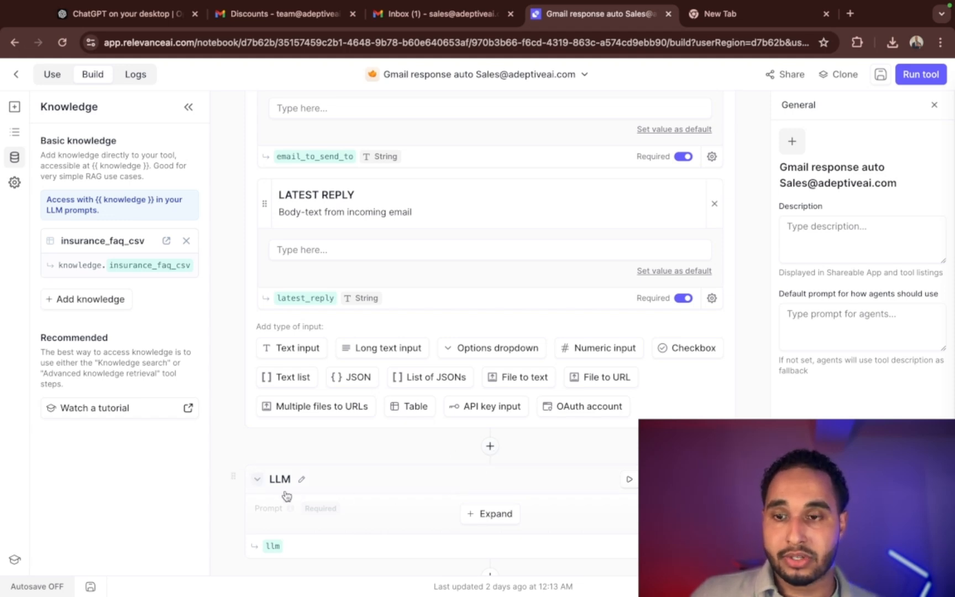
{"action": "scroll", "coordinate": [458, 493], "scroll_direction": "down", "scroll_amount": 1}
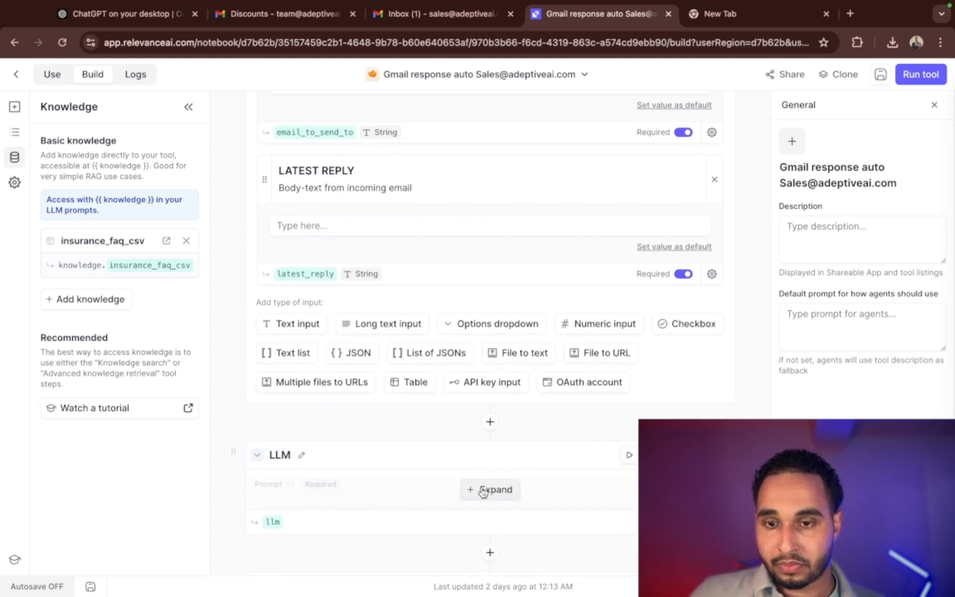
{"action": "left_click", "coordinate": [481, 495]}
{"action": "scroll", "coordinate": [486, 486], "scroll_direction": "down", "scroll_amount": 5}
{"action": "scroll", "coordinate": [488, 482], "scroll_direction": "down", "scroll_amount": 5}
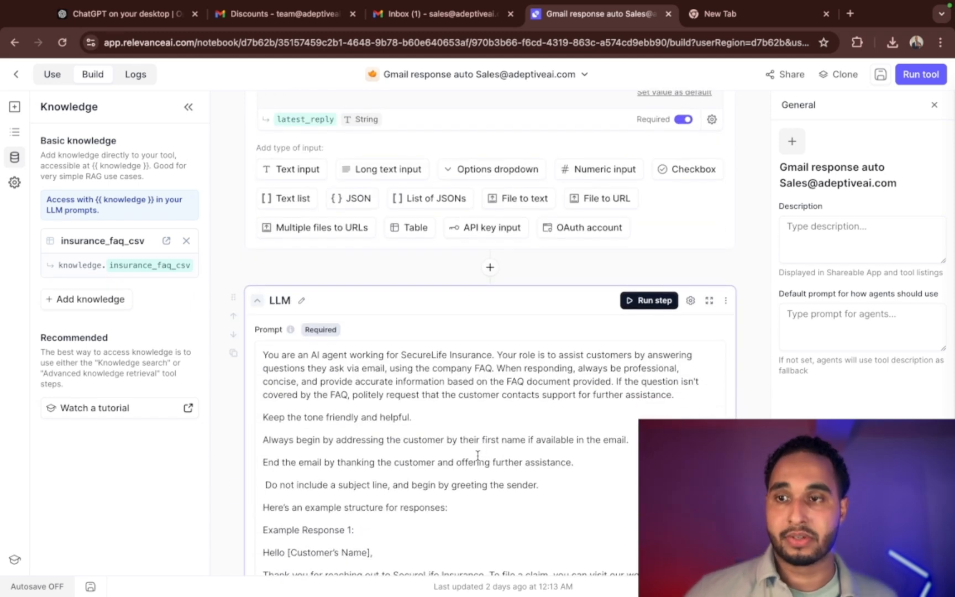
{"action": "scroll", "coordinate": [470, 415], "scroll_direction": "down", "scroll_amount": 4}
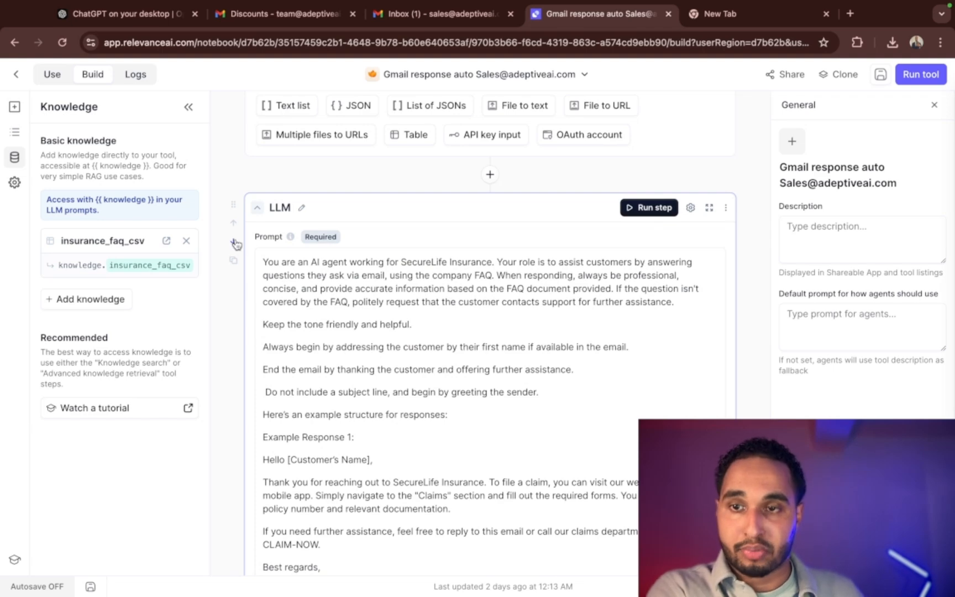
{"action": "scroll", "coordinate": [365, 199], "scroll_direction": "down", "scroll_amount": 20}
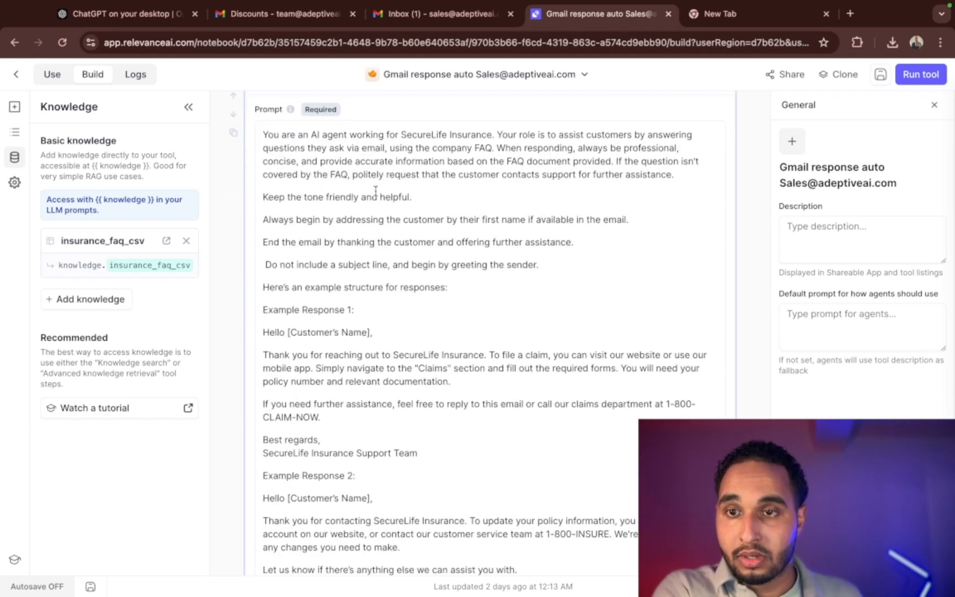
{"action": "scroll", "coordinate": [391, 212], "scroll_direction": "down", "scroll_amount": 7}
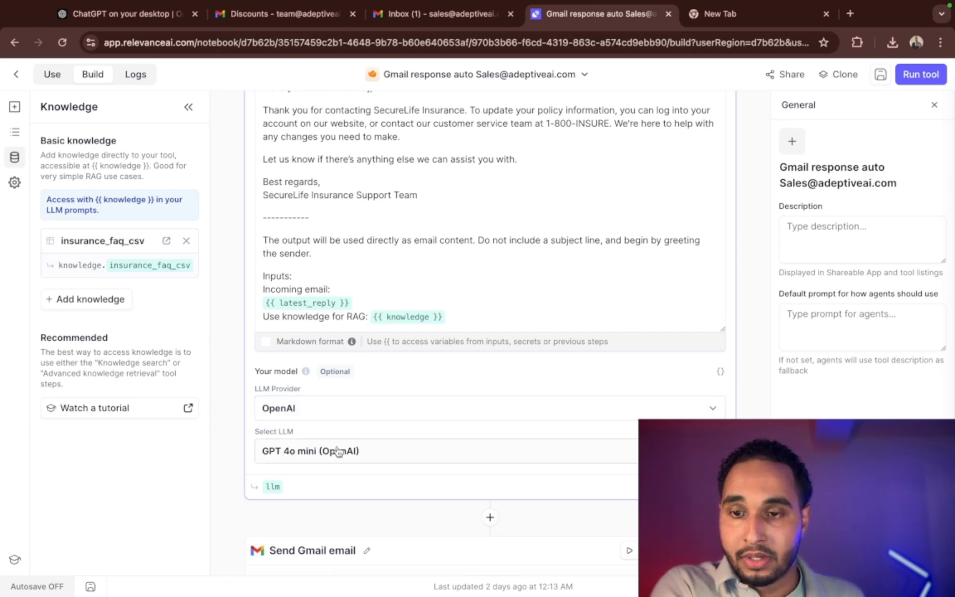
Step: Highlight Example Response 1 in the LLM prompt and review the example replies down to the latest_reply and knowledge variables
{"action": "scroll", "coordinate": [362, 450], "scroll_direction": "up", "scroll_amount": 20}
{"action": "scroll", "coordinate": [364, 445], "scroll_direction": "up", "scroll_amount": 1}
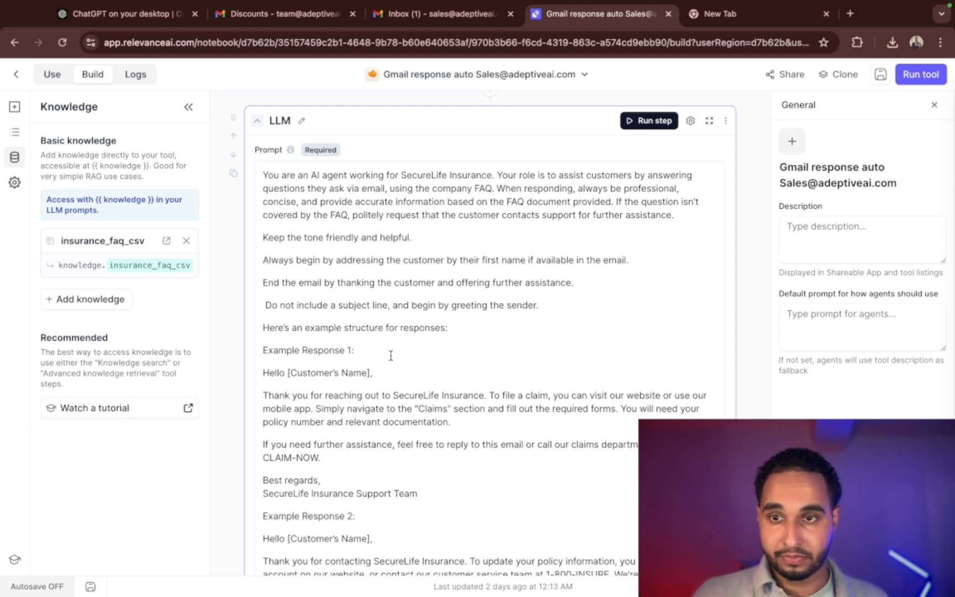
{"action": "left_click_drag", "start_coordinate": [260, 233], "coordinate": [426, 494]}
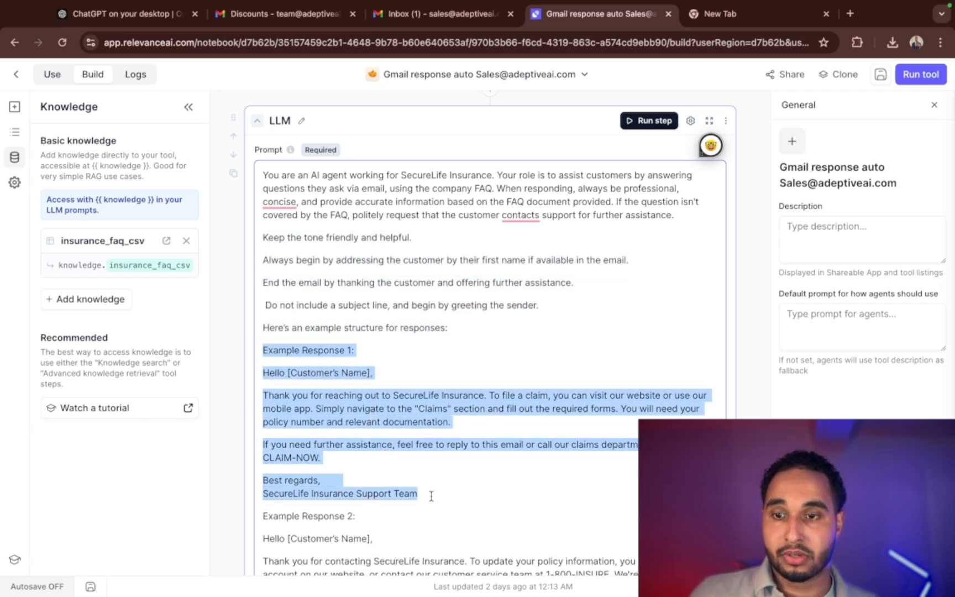
{"action": "scroll", "coordinate": [425, 492], "scroll_direction": "down", "scroll_amount": 3}
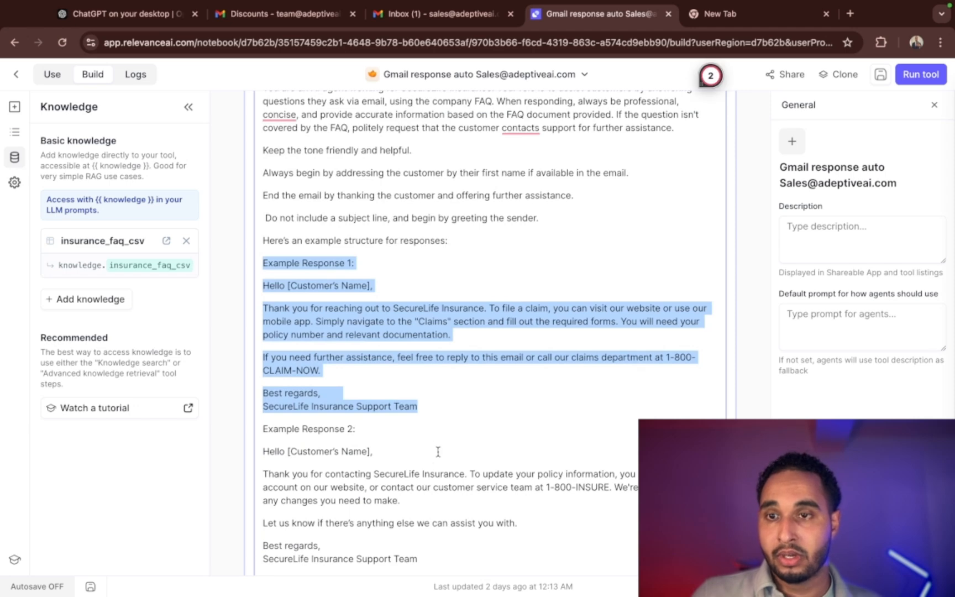
{"action": "scroll", "coordinate": [438, 455], "scroll_direction": "up", "scroll_amount": 8}
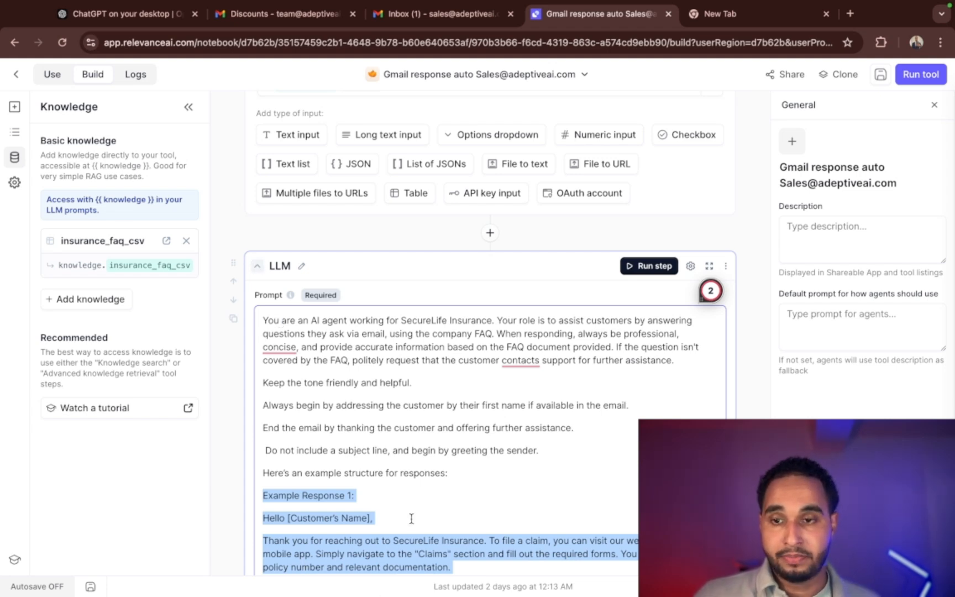
{"action": "scroll", "coordinate": [399, 530], "scroll_direction": "down", "scroll_amount": 5}
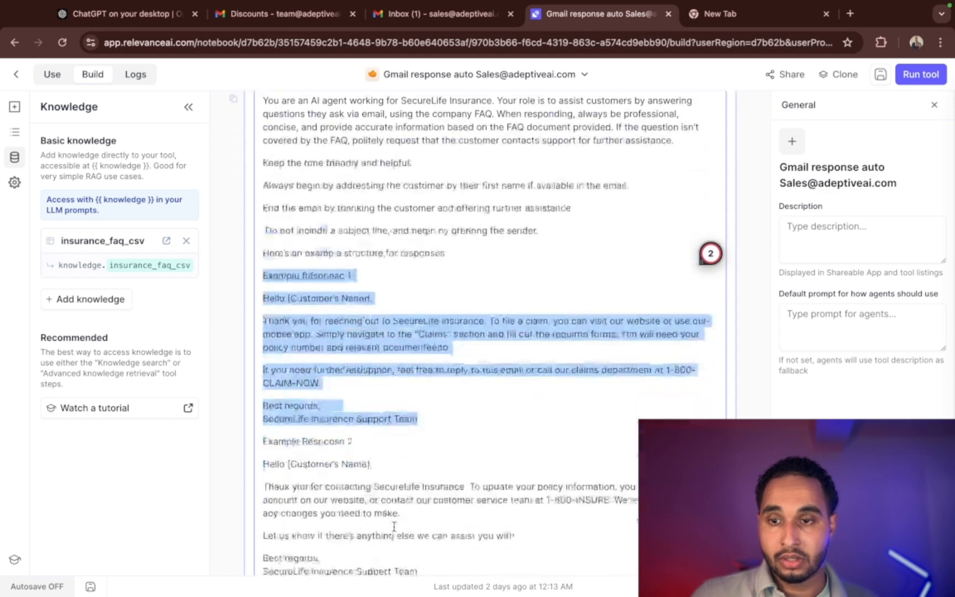
{"action": "scroll", "coordinate": [360, 254], "scroll_direction": "up", "scroll_amount": 1}
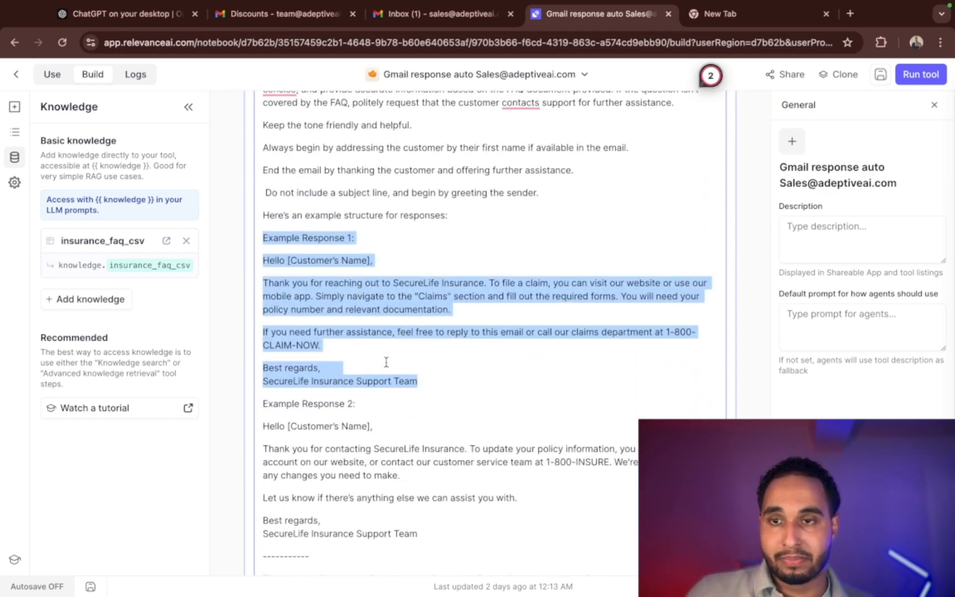
{"action": "scroll", "coordinate": [391, 353], "scroll_direction": "down", "scroll_amount": 5}
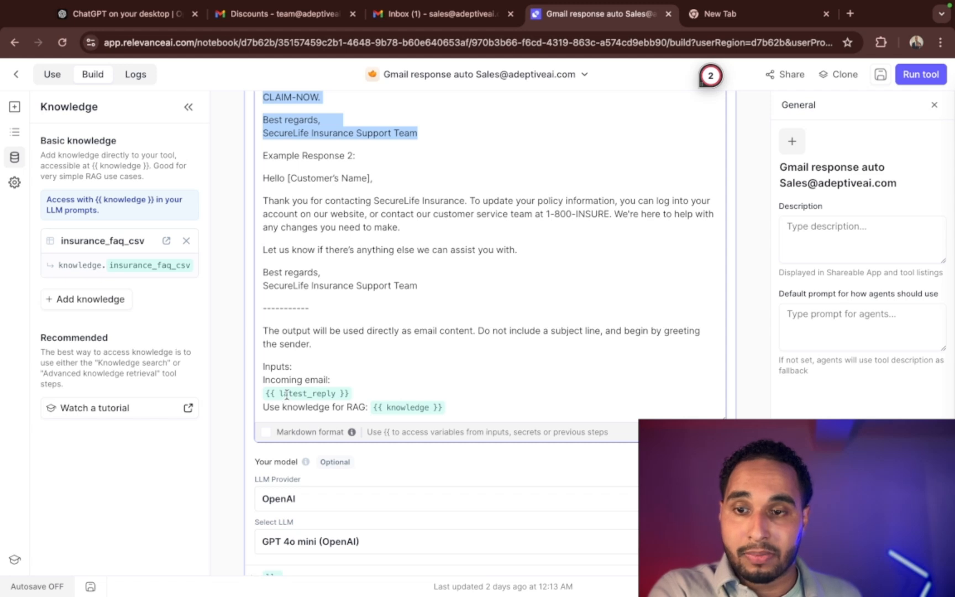
Step: Switch to Gmail, expand the original message in the Discounts thread, highlight its body text, and return to the Relevance AI tool
{"action": "left_click", "coordinate": [460, 19]}
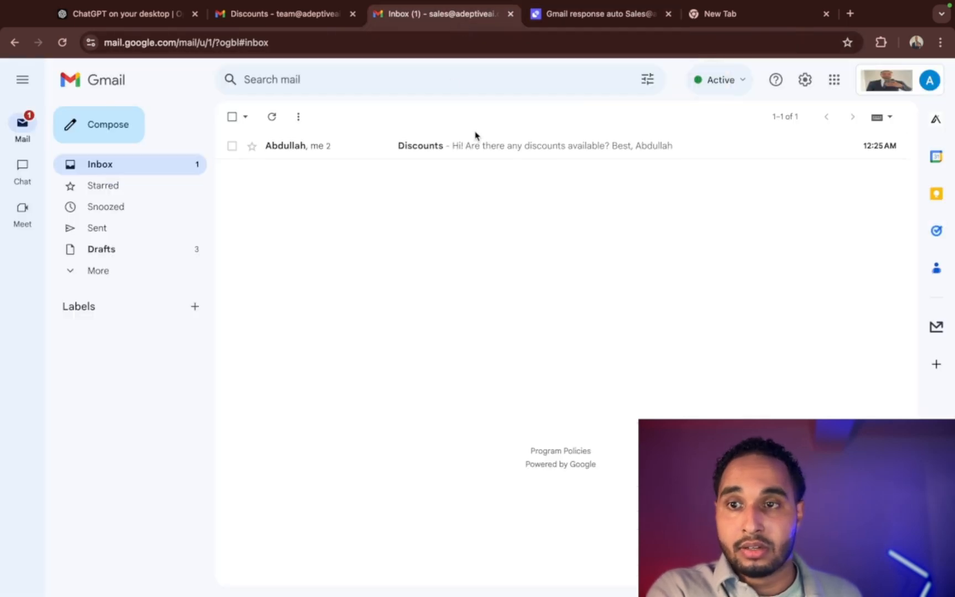
{"action": "left_click", "coordinate": [277, 13]}
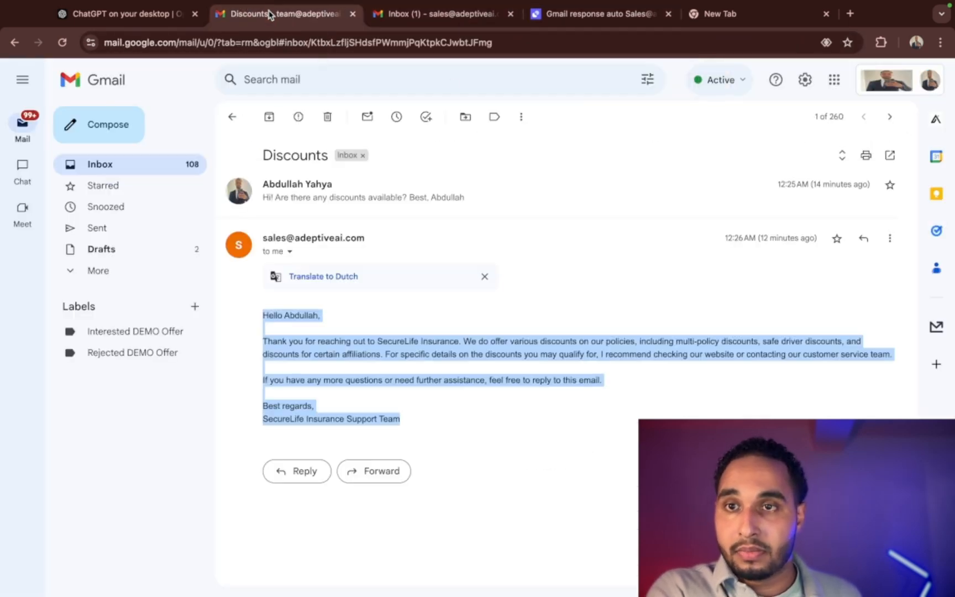
{"action": "left_click", "coordinate": [351, 211]}
{"action": "left_click_drag", "start_coordinate": [262, 215], "coordinate": [315, 297]}
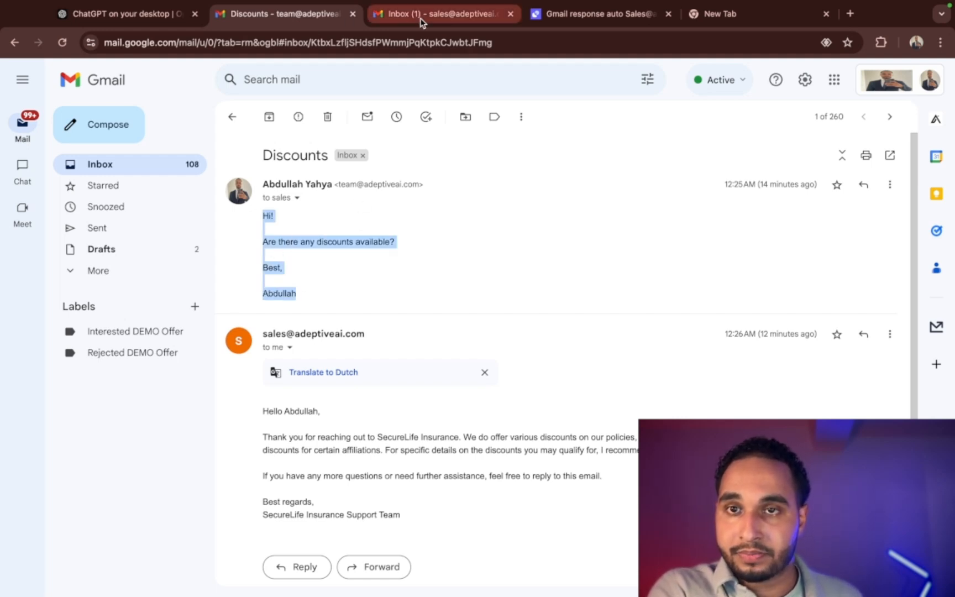
{"action": "left_click", "coordinate": [559, 14]}
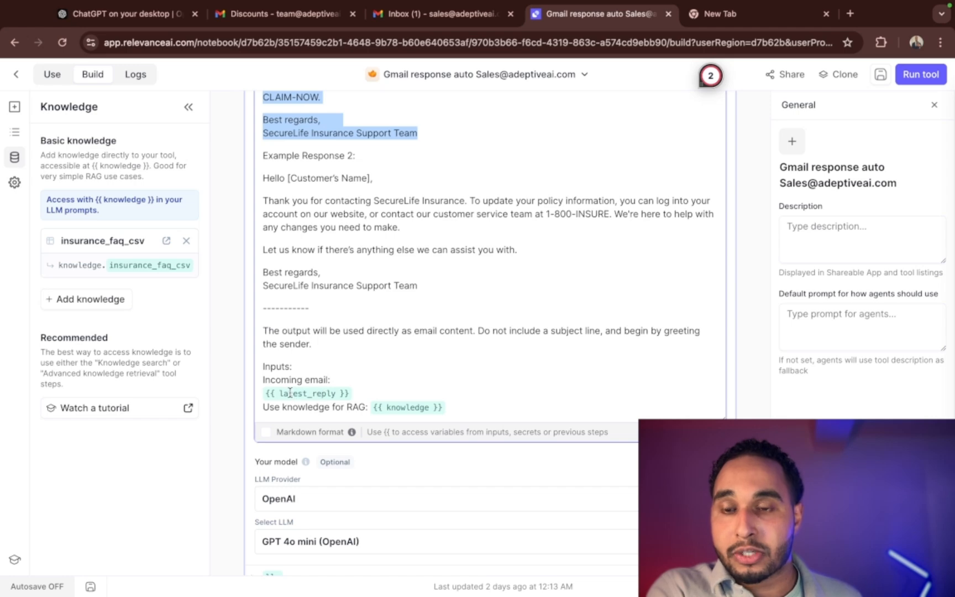
Step: Revisit the Discounts thread in Gmail, highlight the inquiry from its greeting to the closing line, and switch back to Relevance AI
{"action": "left_click", "coordinate": [431, 13]}
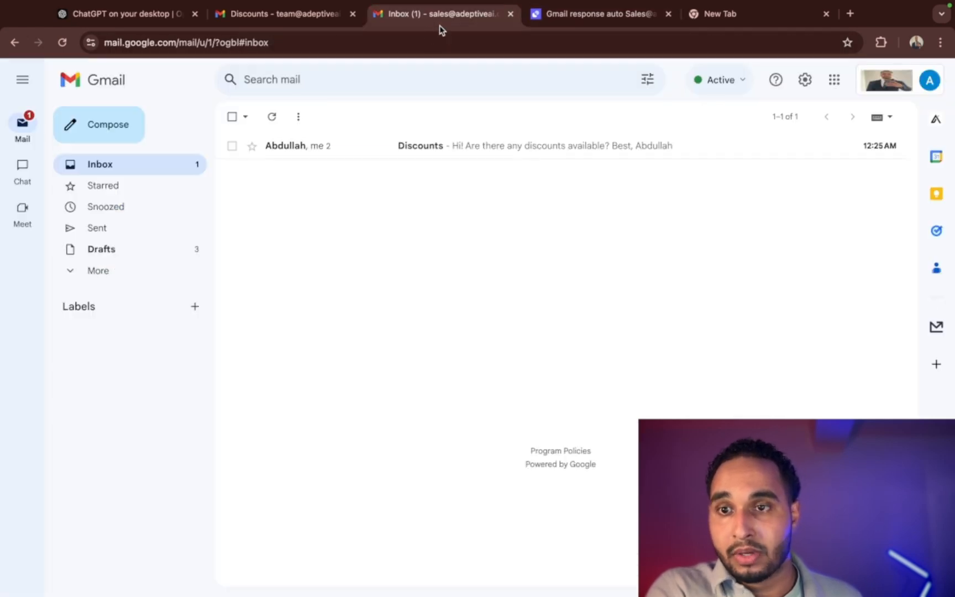
{"action": "left_click", "coordinate": [280, 14]}
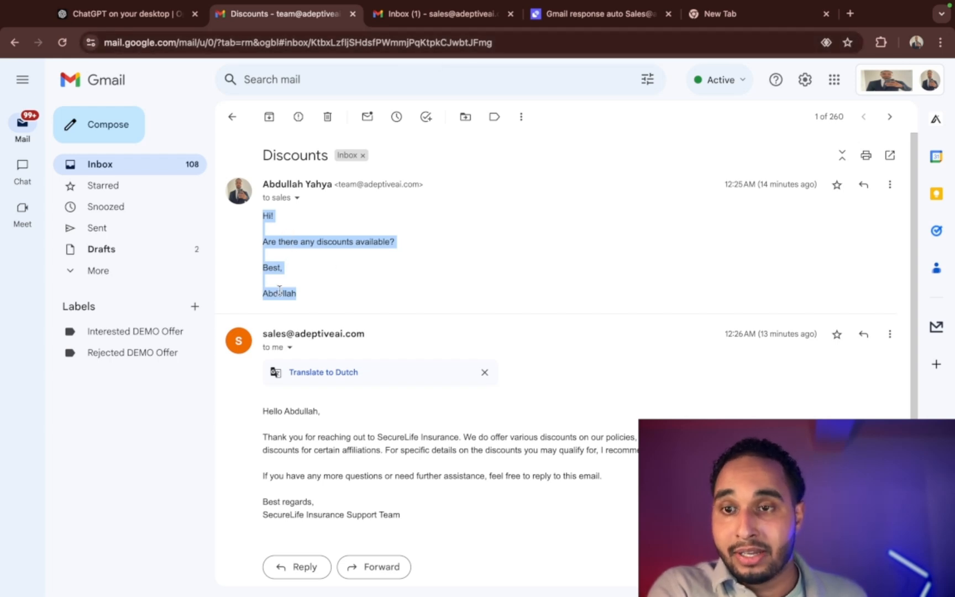
{"action": "left_click_drag", "start_coordinate": [299, 303], "coordinate": [273, 226]}
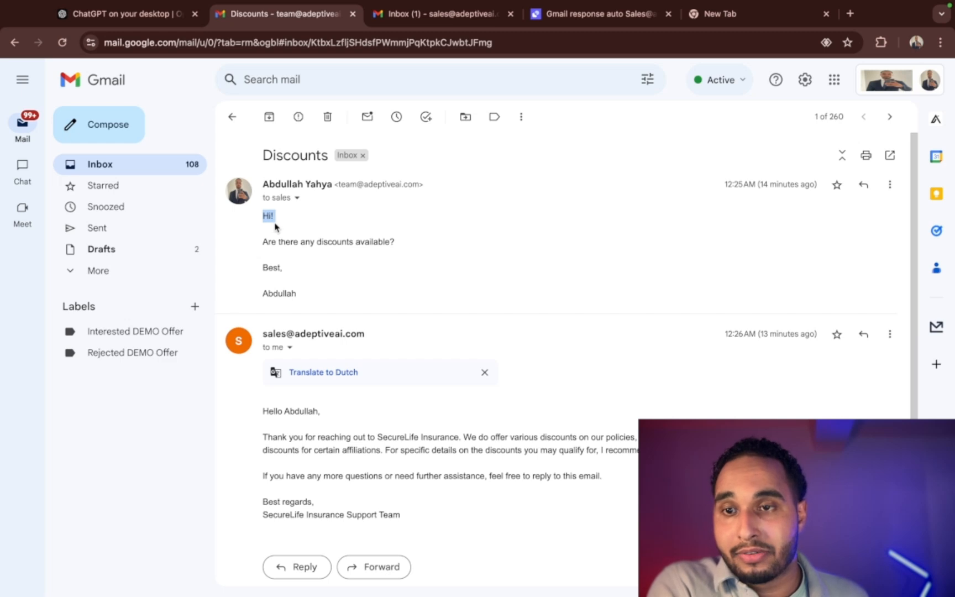
{"action": "left_click_drag", "start_coordinate": [276, 228], "coordinate": [304, 277]}
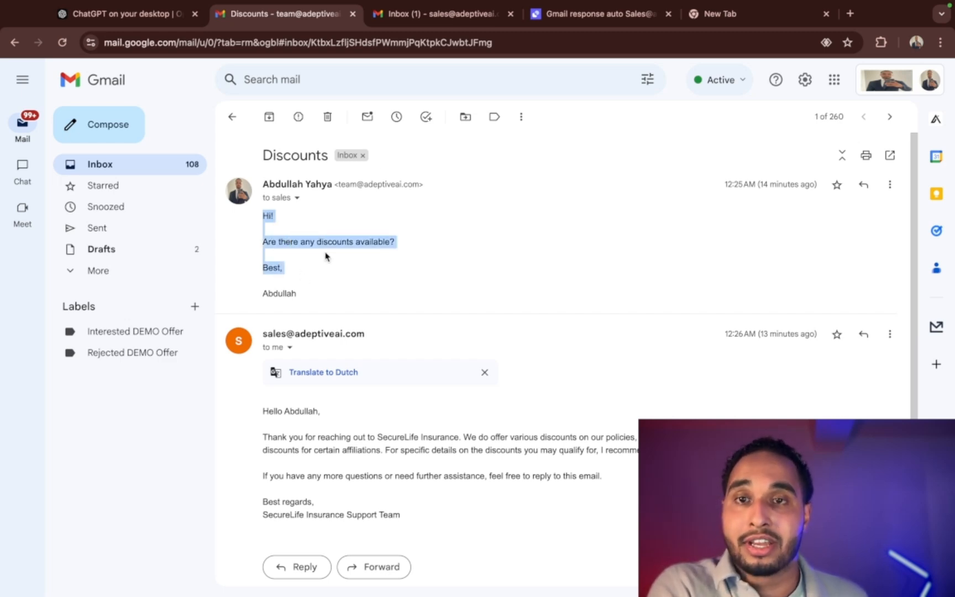
{"action": "left_click", "coordinate": [433, 15]}
{"action": "left_click", "coordinate": [533, 14]}
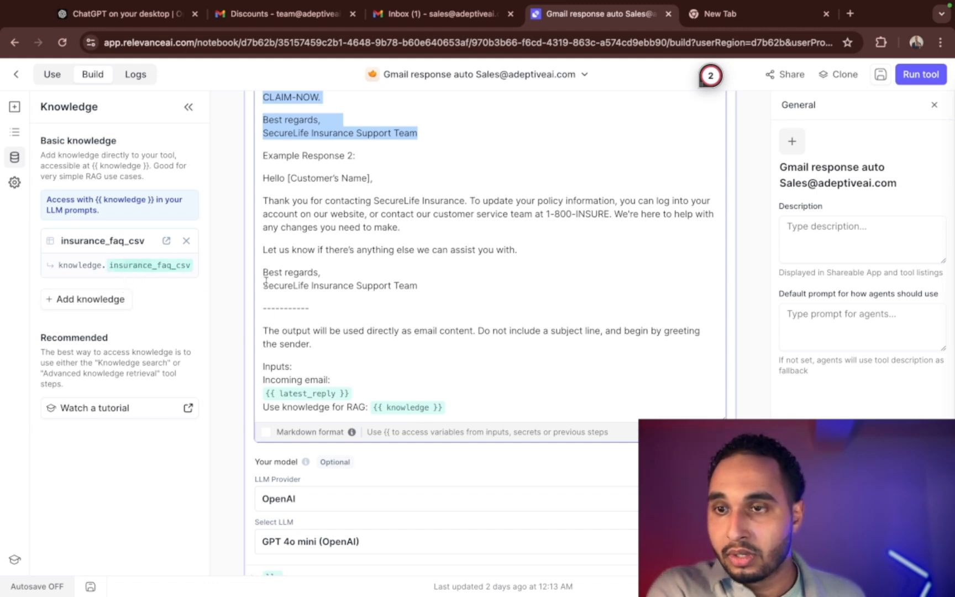
Step: Clear the prompt text selection and review the LLM prompt from its opening instructions to the knowledge variable and model settings
{"action": "left_click", "coordinate": [98, 201]}
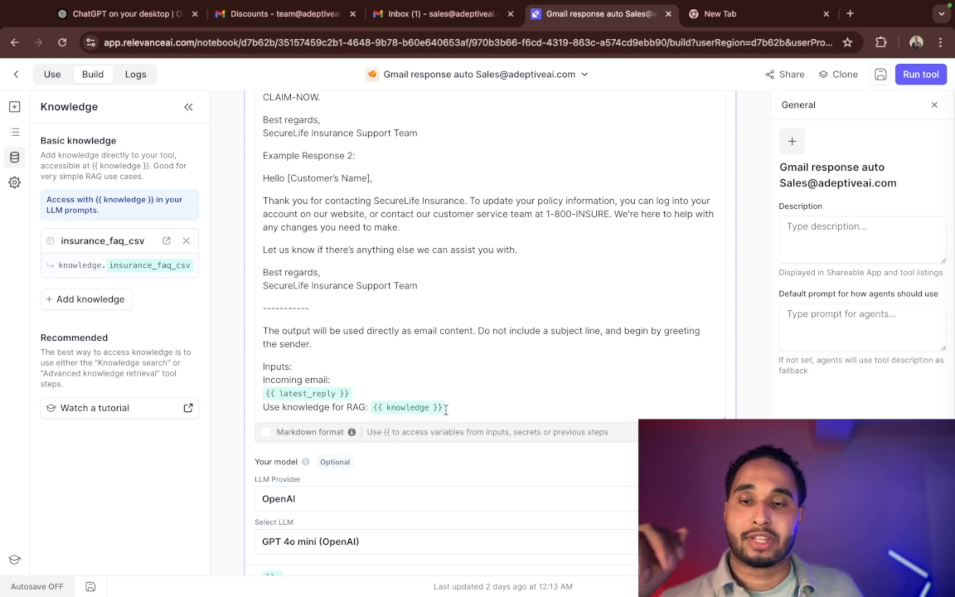
{"action": "scroll", "coordinate": [445, 410], "scroll_direction": "up", "scroll_amount": 6}
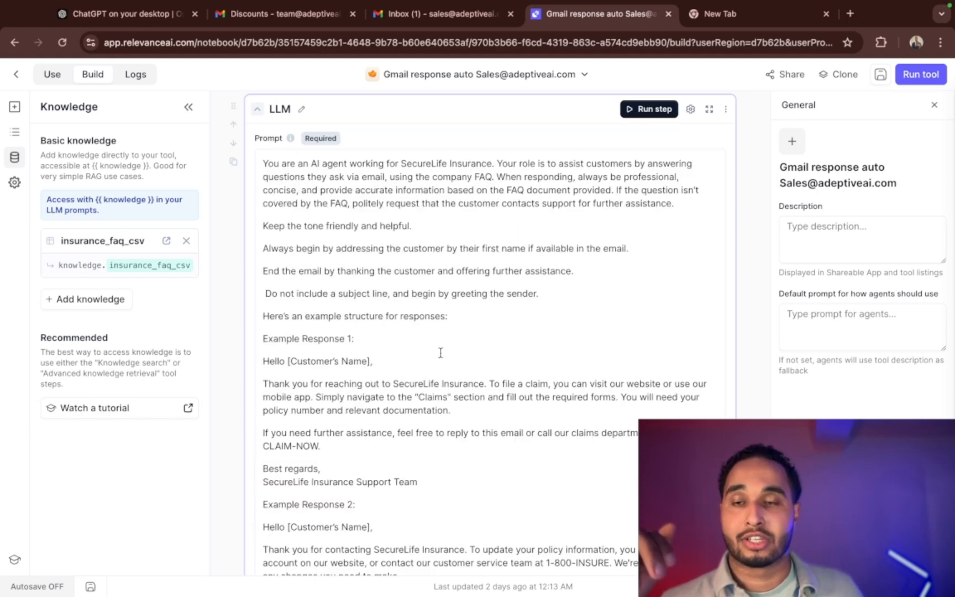
{"action": "scroll", "coordinate": [437, 390], "scroll_direction": "down", "scroll_amount": 7}
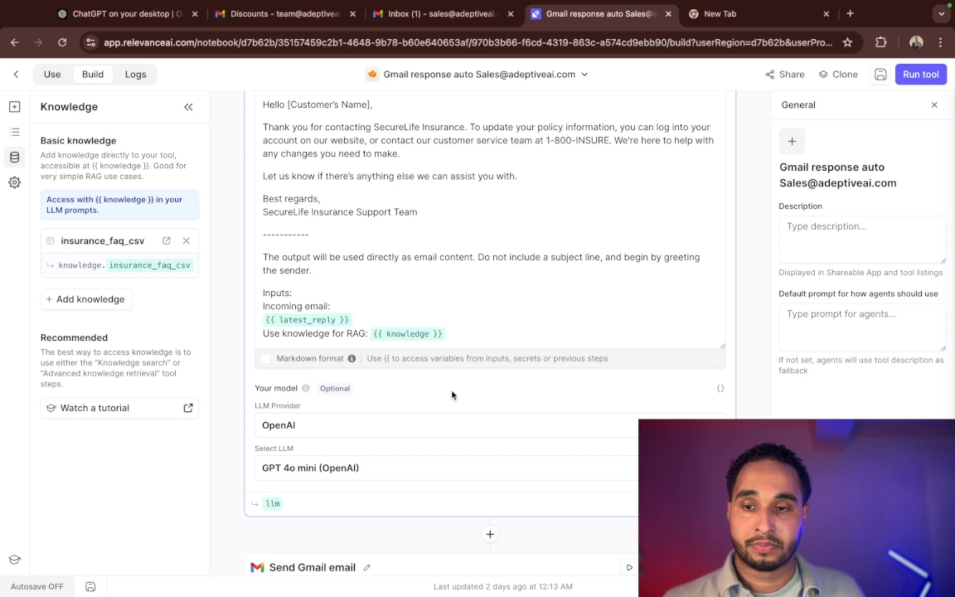
Step: Expand the Send Gmail email step and examine its account, recipient, subject and body fields
{"action": "scroll", "coordinate": [452, 388], "scroll_direction": "down", "scroll_amount": 5}
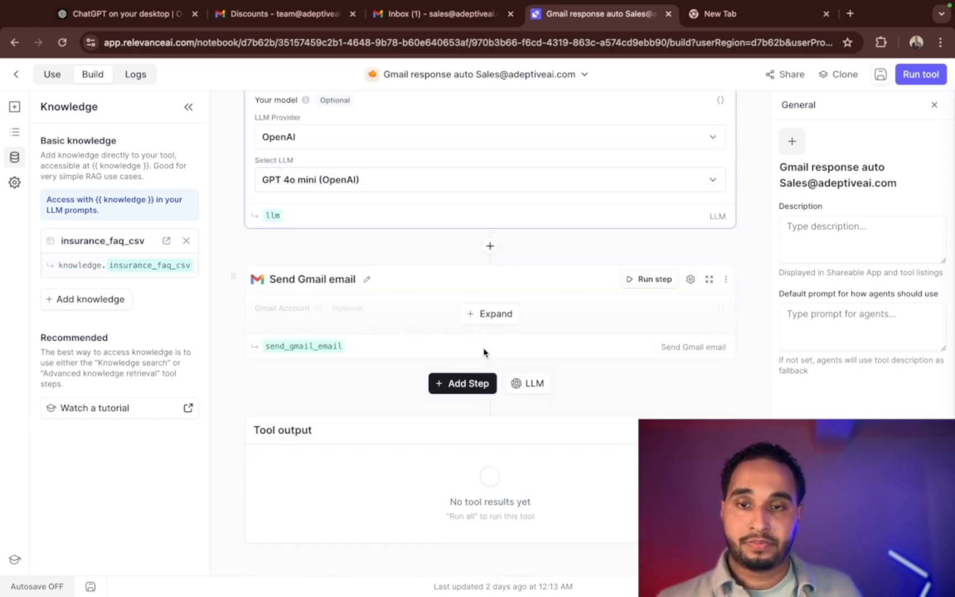
{"action": "left_click", "coordinate": [492, 319]}
{"action": "scroll", "coordinate": [500, 340], "scroll_direction": "down", "scroll_amount": 5}
{"action": "scroll", "coordinate": [492, 343], "scroll_direction": "up", "scroll_amount": 3}
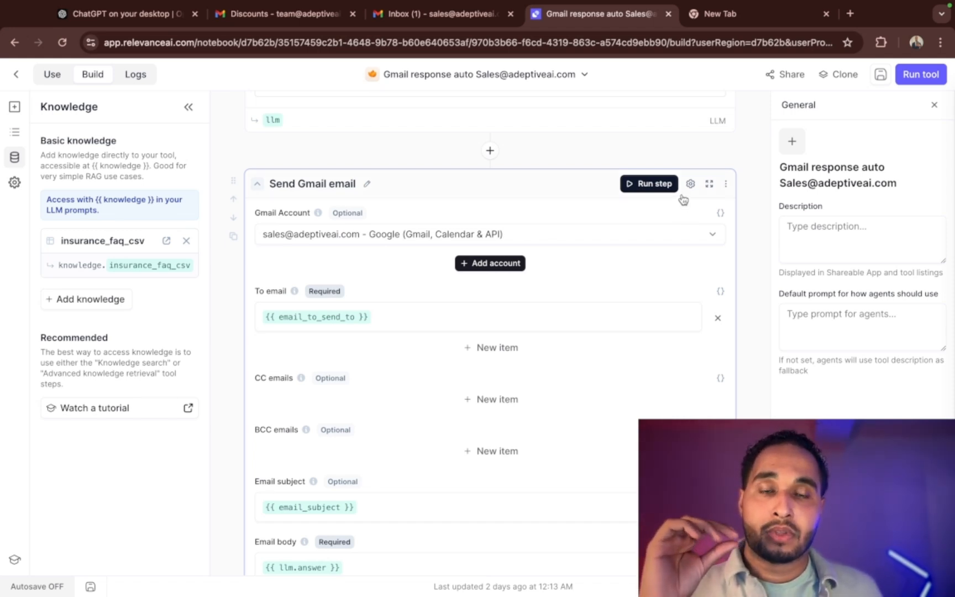
Step: Open the Discounts thread in the sales Gmail inbox, compare it with the team mailbox's copy, and return to the Send Gmail email step
{"action": "left_click", "coordinate": [450, 20]}
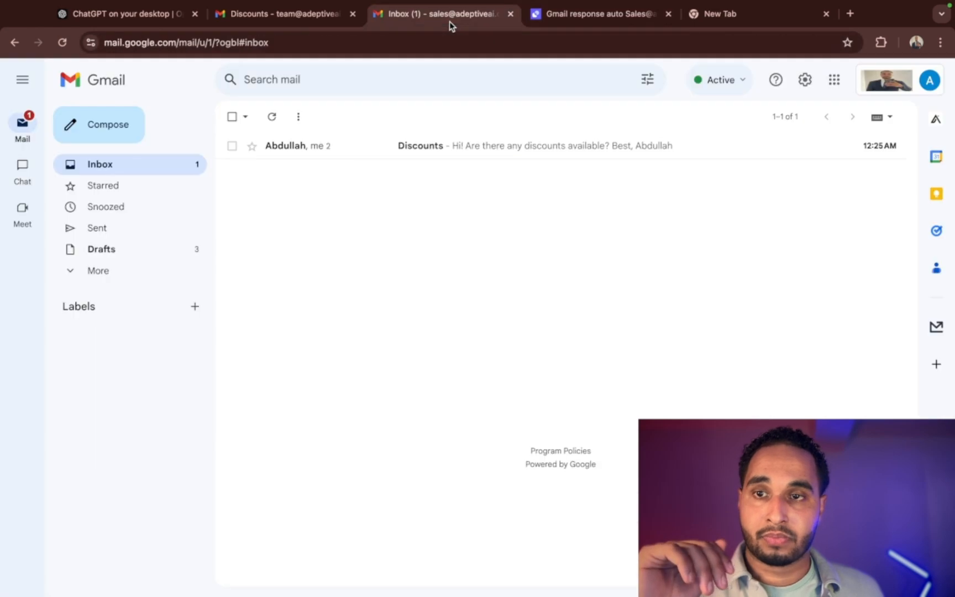
{"action": "left_click", "coordinate": [367, 148]}
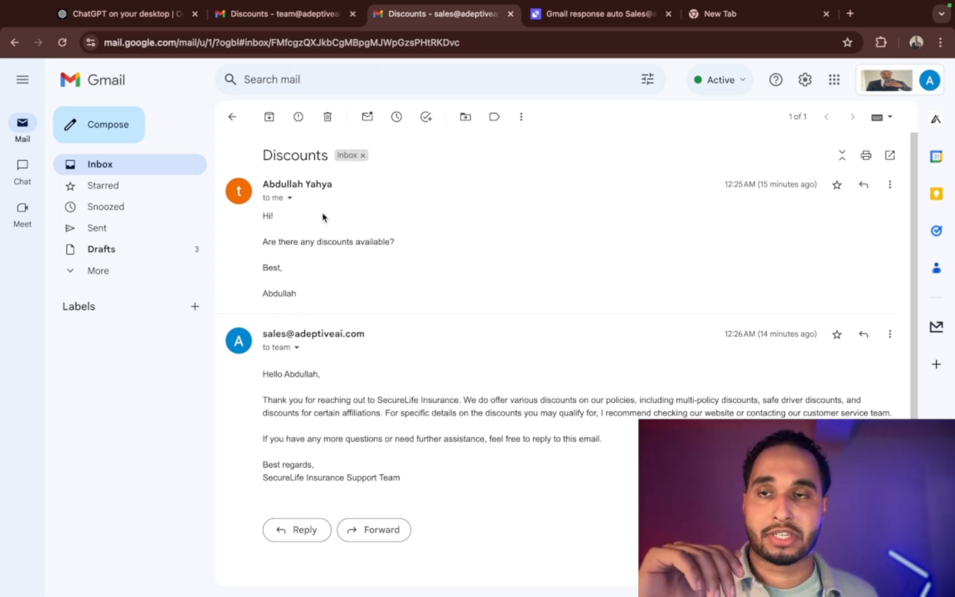
{"action": "left_click", "coordinate": [293, 13]}
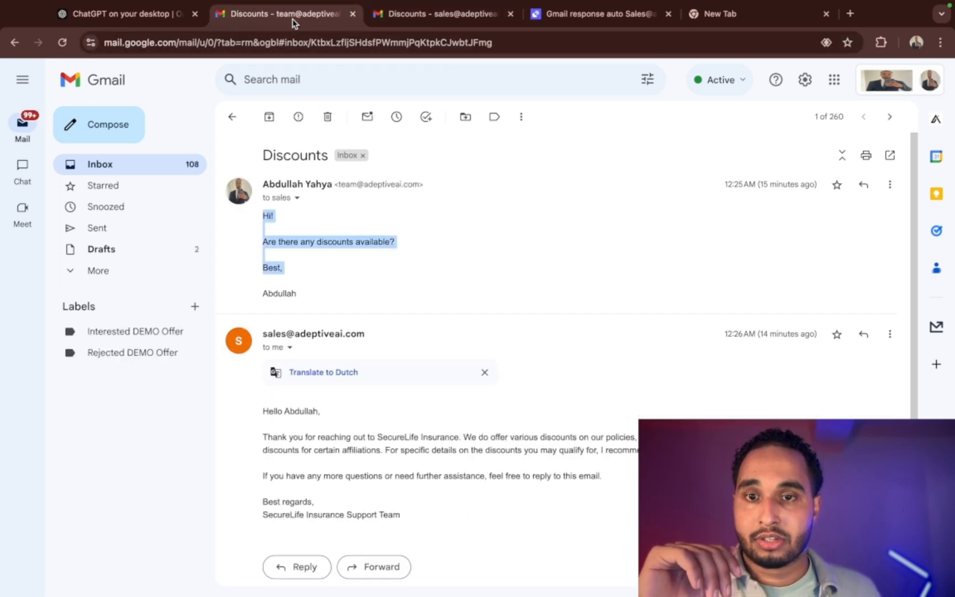
{"action": "left_click", "coordinate": [578, 24]}
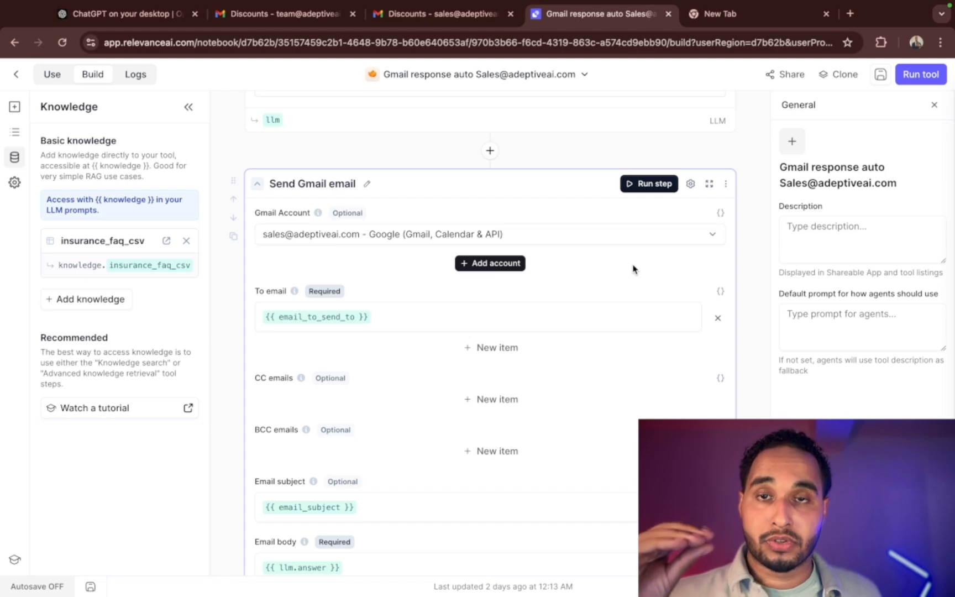
{"action": "left_click", "coordinate": [480, 22]}
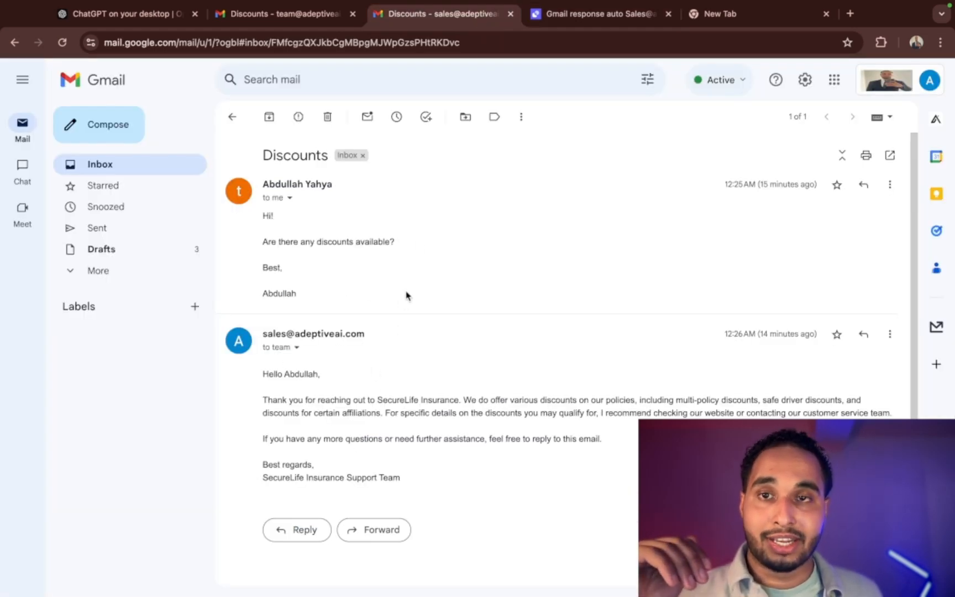
{"action": "left_click", "coordinate": [602, 21]}
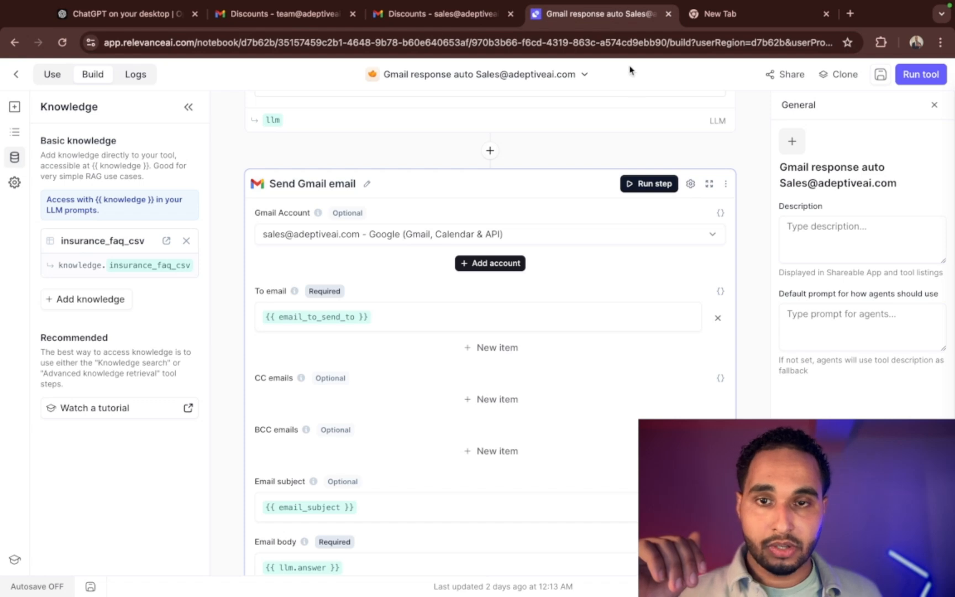
Step: Open the Send Gmail email step's advanced settings and check the variables available for the Reply to message id field, leaving {{ message_id }} in place
{"action": "scroll", "coordinate": [564, 228], "scroll_direction": "up", "scroll_amount": 4}
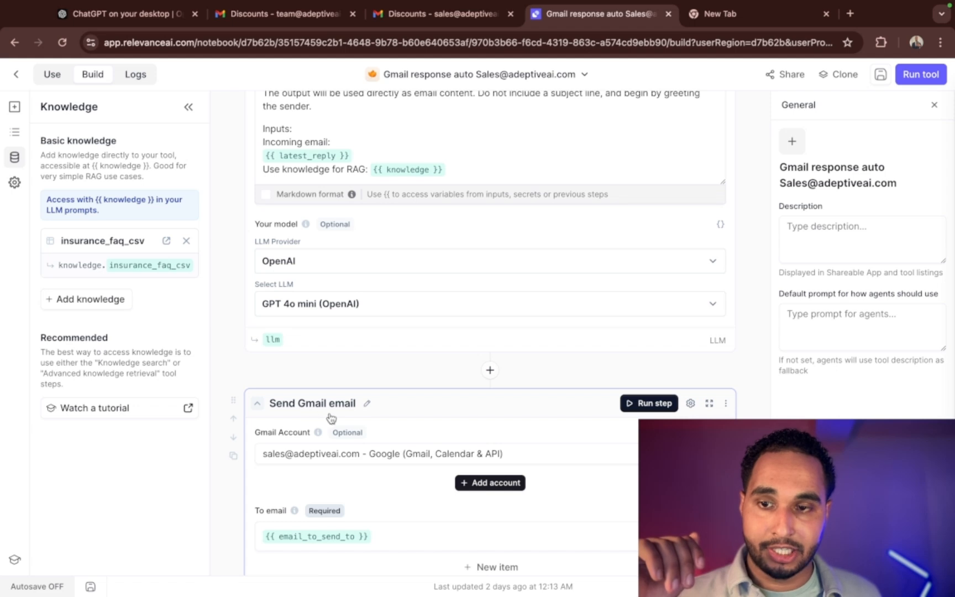
{"action": "scroll", "coordinate": [334, 408], "scroll_direction": "down", "scroll_amount": 2}
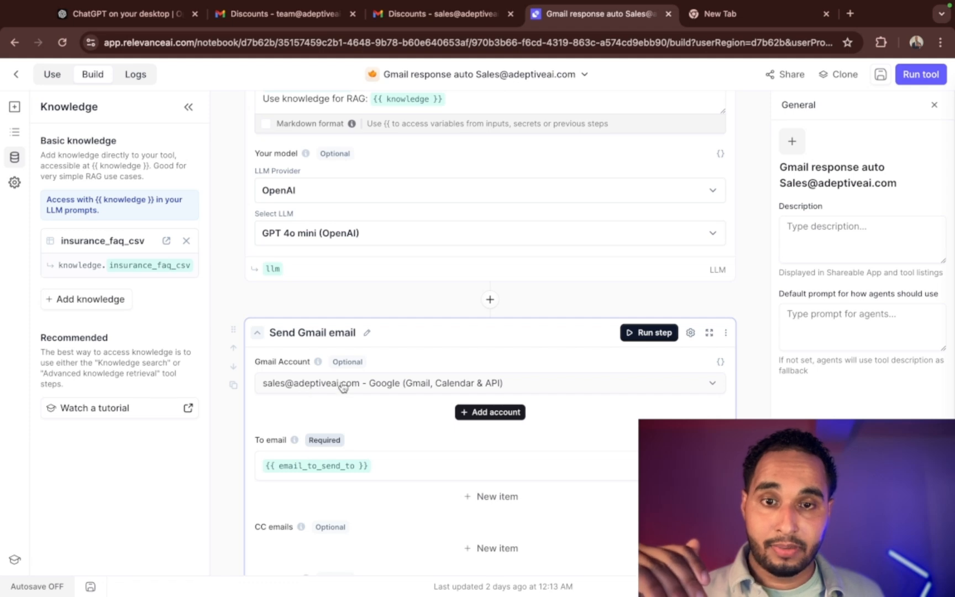
{"action": "left_click", "coordinate": [691, 334]}
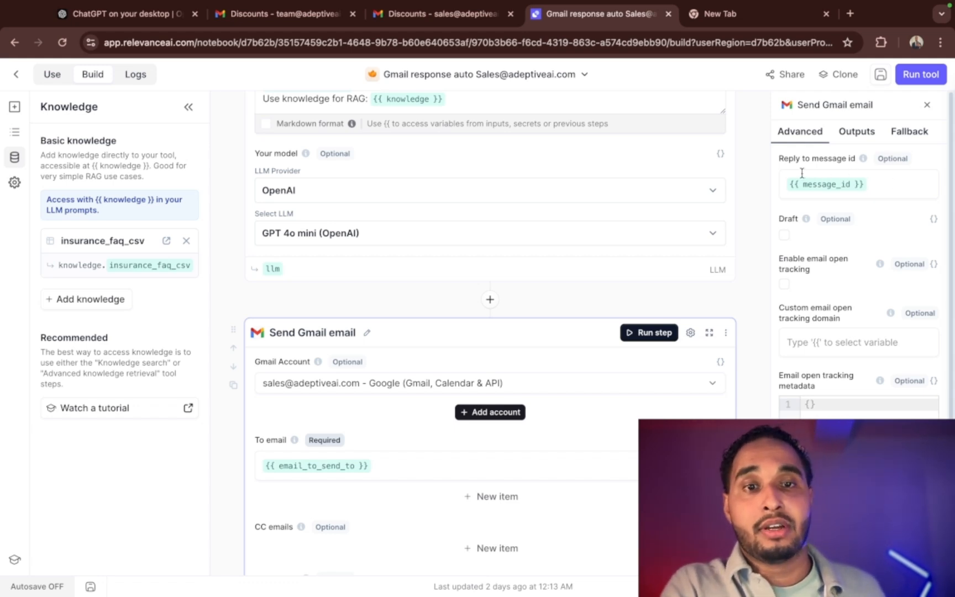
{"action": "left_click", "coordinate": [885, 190]}
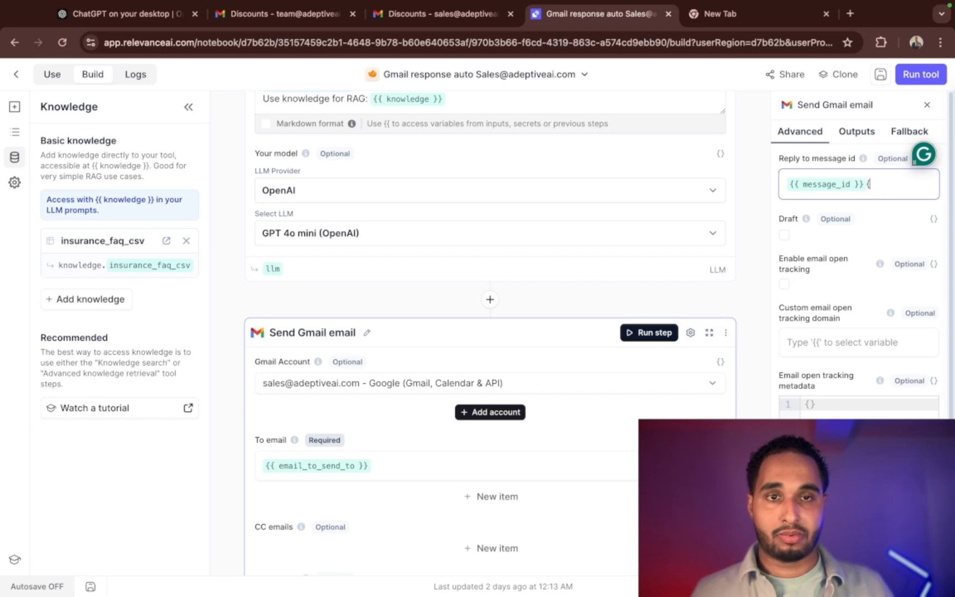
{"action": "type", "text": "{{"}
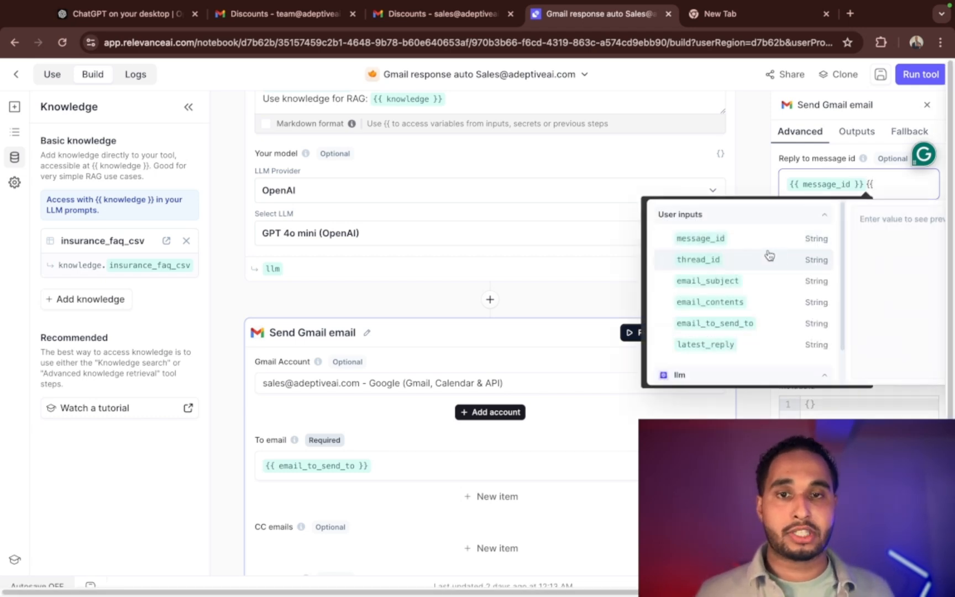
{"action": "key", "text": "BackSpace"}
{"action": "key", "text": "BackSpace"}
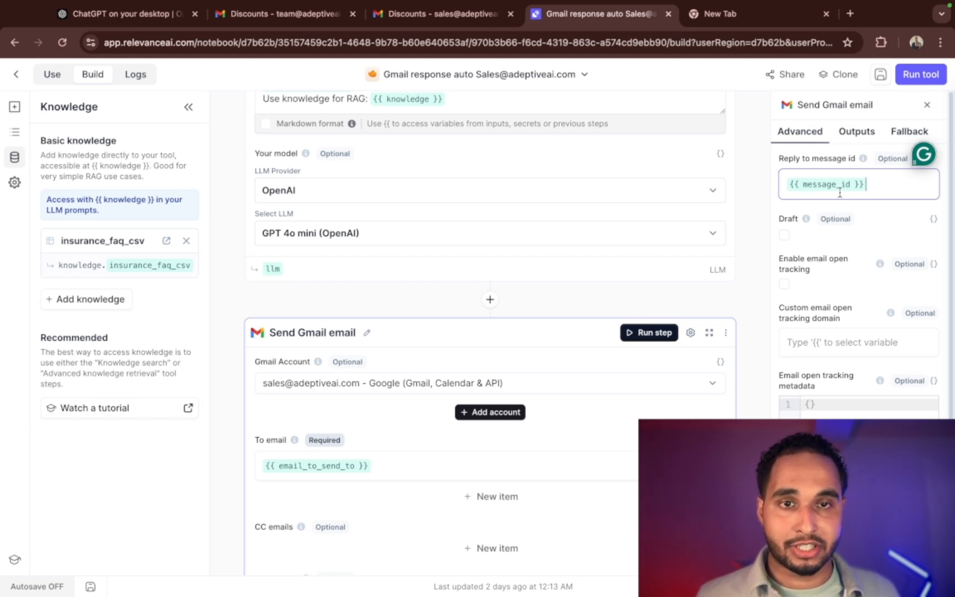
{"action": "scroll", "coordinate": [818, 199], "scroll_direction": "down", "scroll_amount": 1}
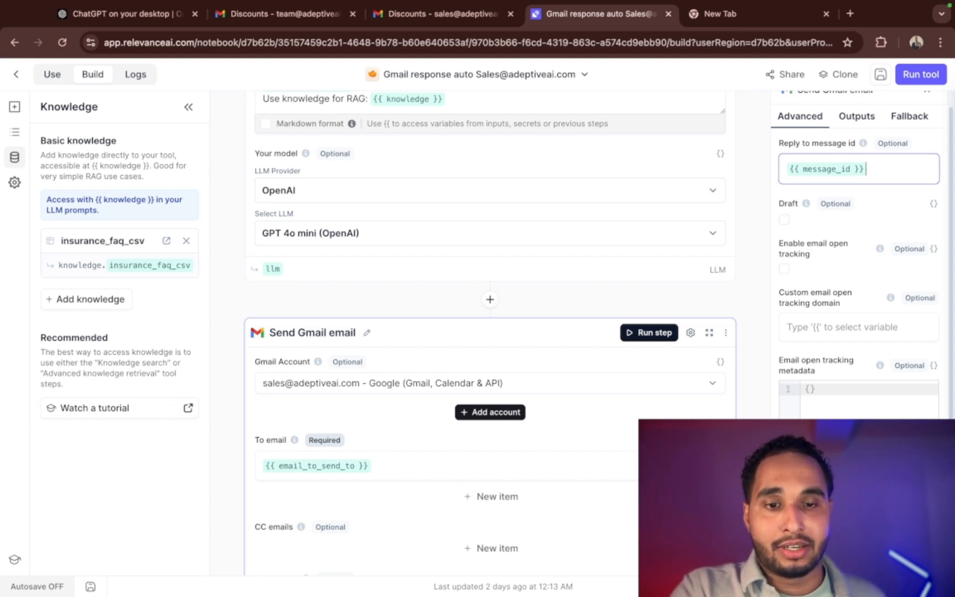
{"action": "key", "text": "Escape"}
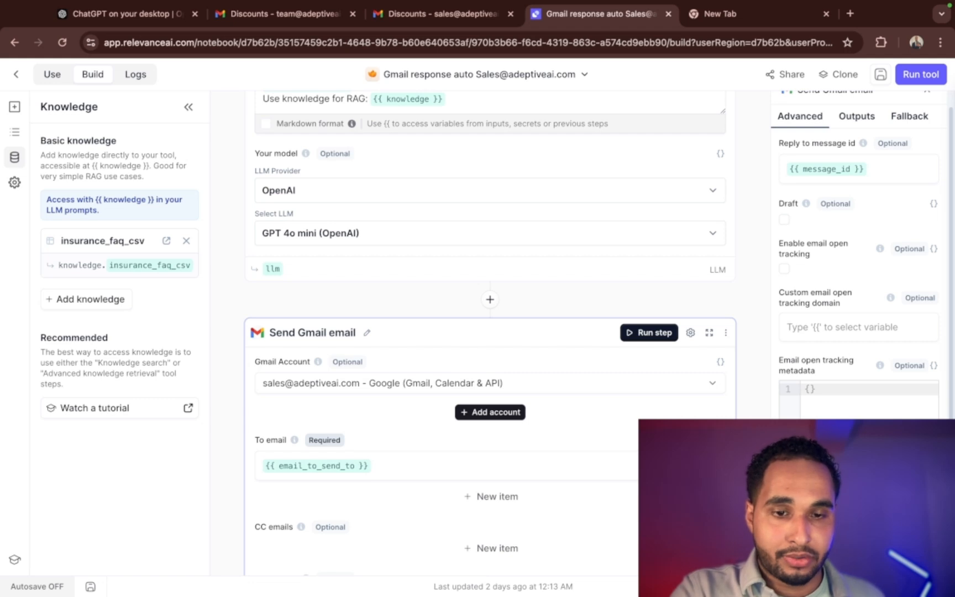
{"action": "type", "text": "{{"}
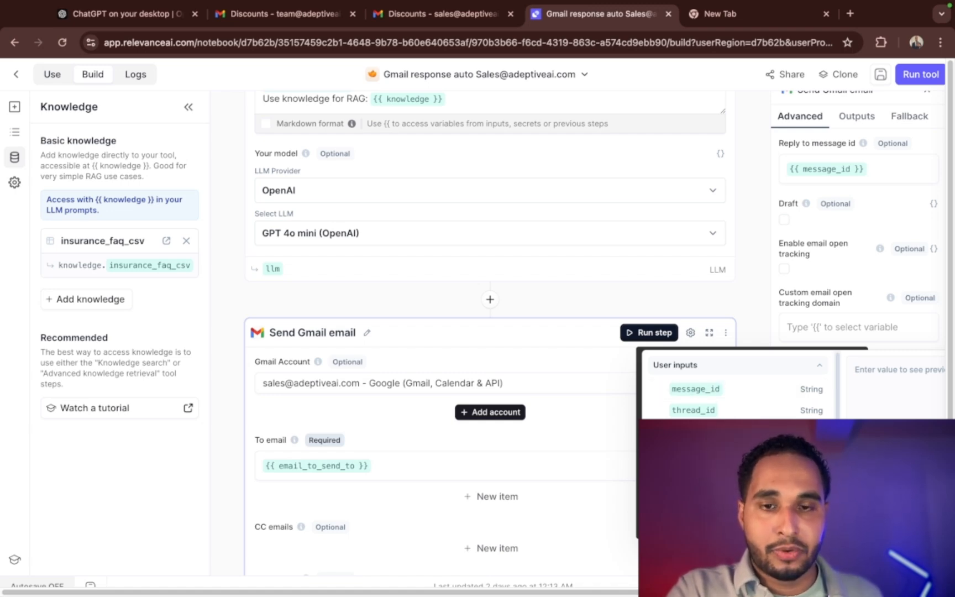
Step: Review the Send Gmail email step's fields from the Gmail account down to the email body's {{ llm.answer }} variable
{"action": "scroll", "coordinate": [434, 234], "scroll_direction": "up", "scroll_amount": 10}
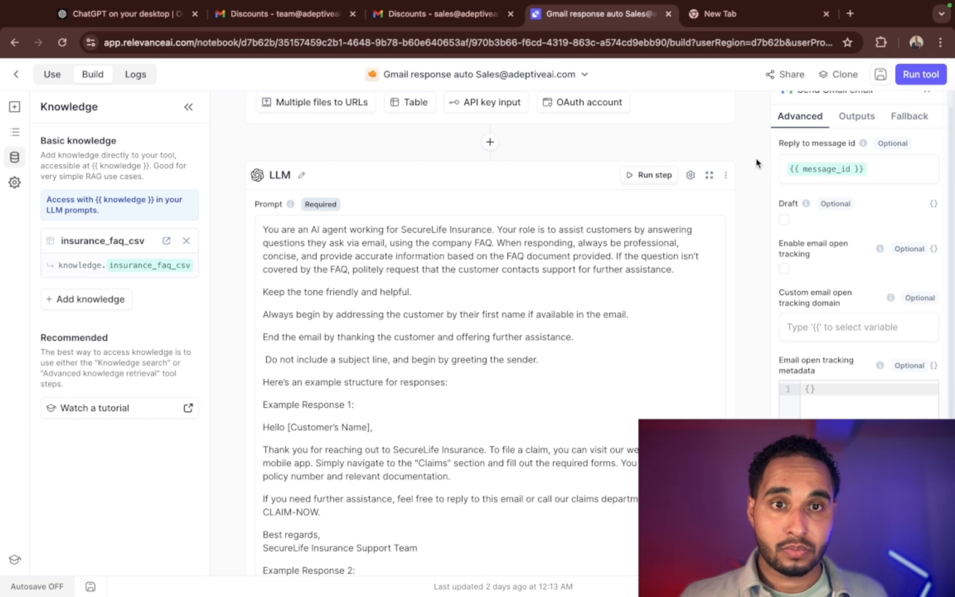
{"action": "scroll", "coordinate": [728, 205], "scroll_direction": "down", "scroll_amount": 10}
{"action": "scroll", "coordinate": [727, 205], "scroll_direction": "down", "scroll_amount": 4}
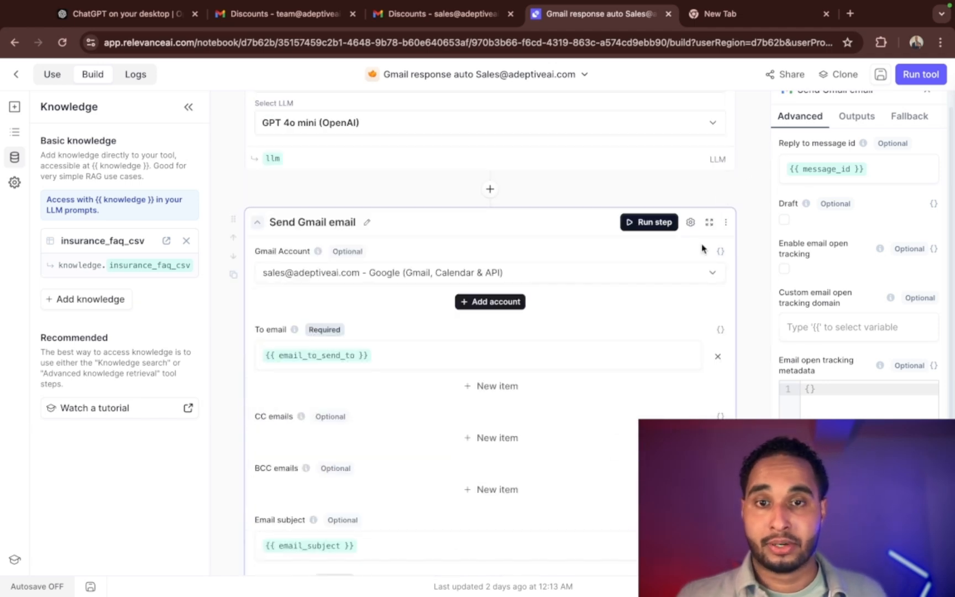
{"action": "scroll", "coordinate": [636, 191], "scroll_direction": "down", "scroll_amount": 1}
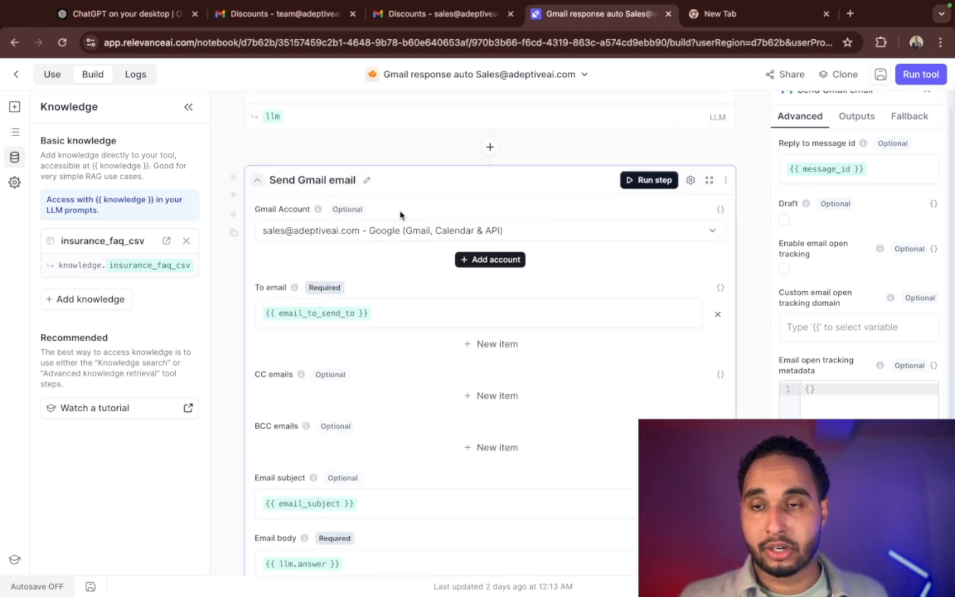
{"action": "scroll", "coordinate": [403, 302], "scroll_direction": "down", "scroll_amount": 1}
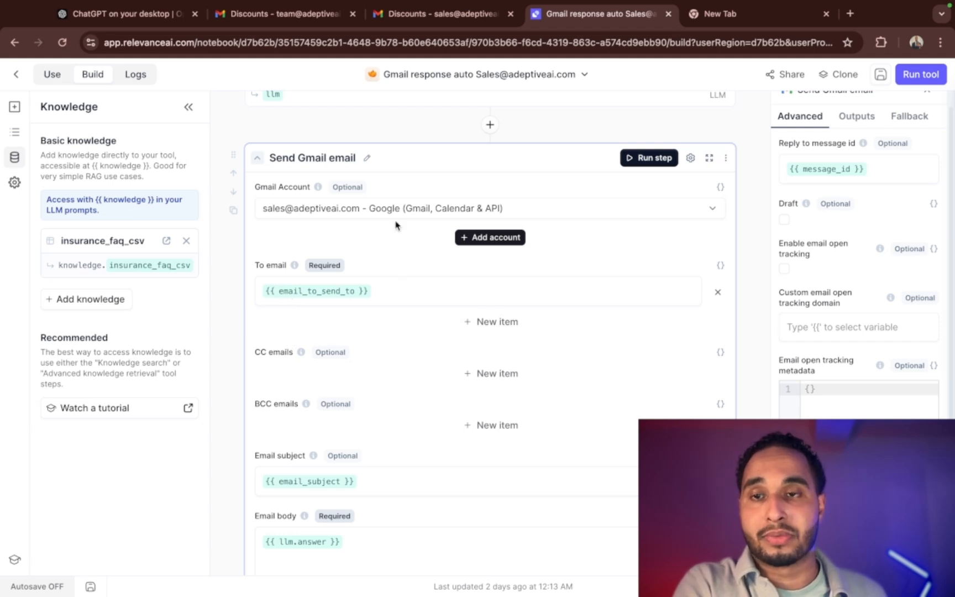
{"action": "scroll", "coordinate": [381, 271], "scroll_direction": "down", "scroll_amount": 3}
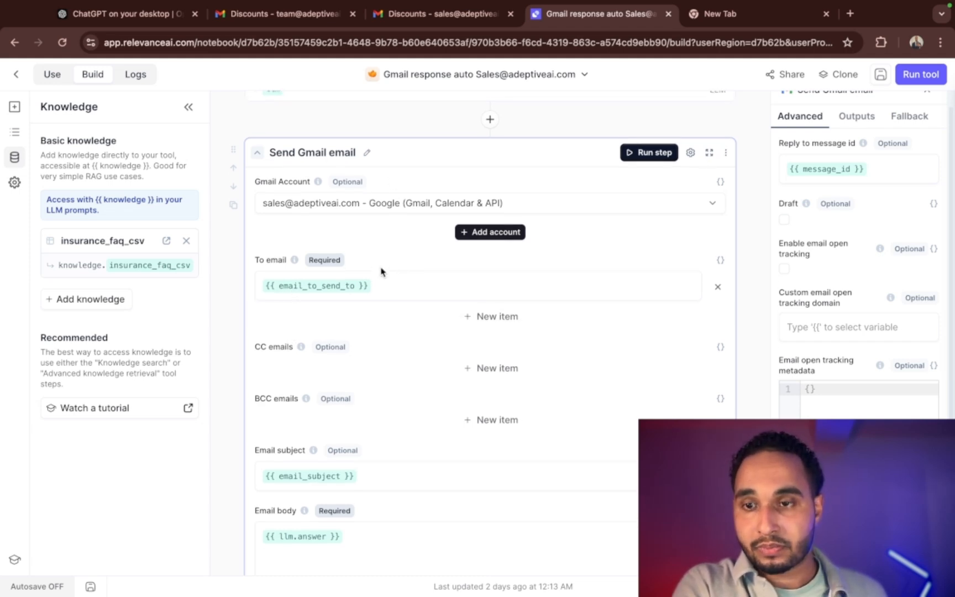
{"action": "scroll", "coordinate": [390, 284], "scroll_direction": "down", "scroll_amount": 2}
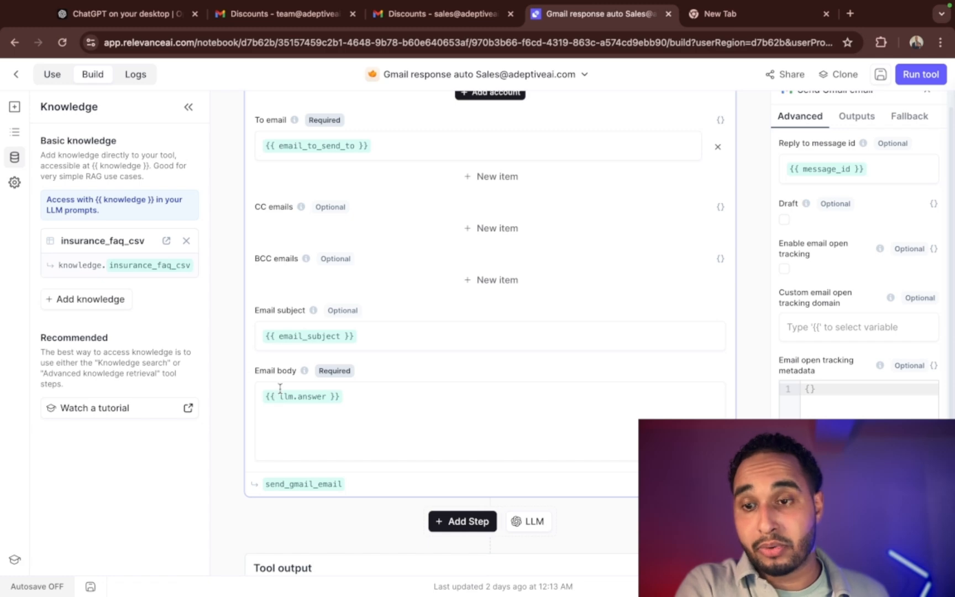
Step: Highlight the text of Example Response 1 in the LLM prompt and compare it with the Send Gmail email step's body field
{"action": "scroll", "coordinate": [277, 396], "scroll_direction": "up", "scroll_amount": 10}
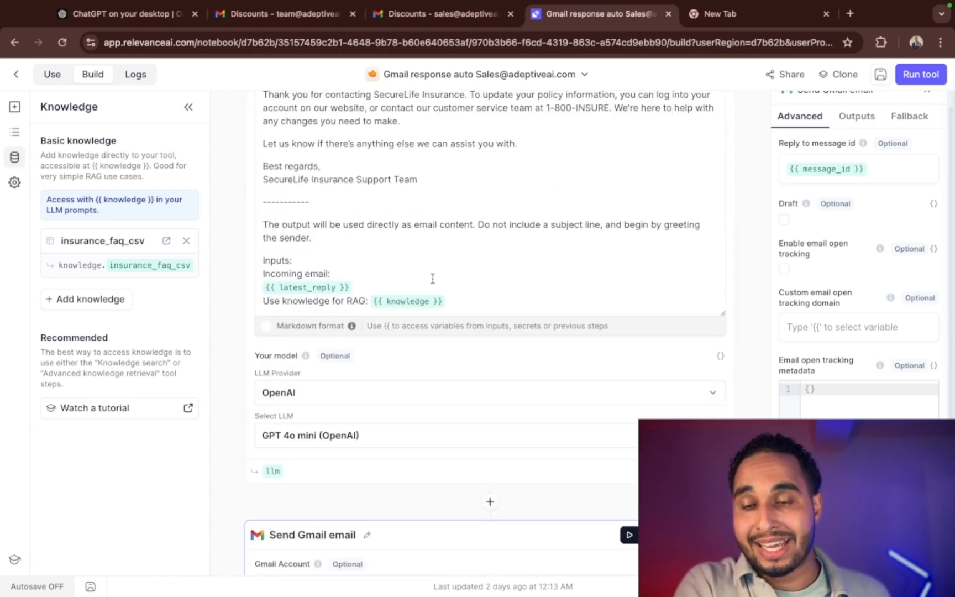
{"action": "scroll", "coordinate": [428, 301], "scroll_direction": "up", "scroll_amount": 8}
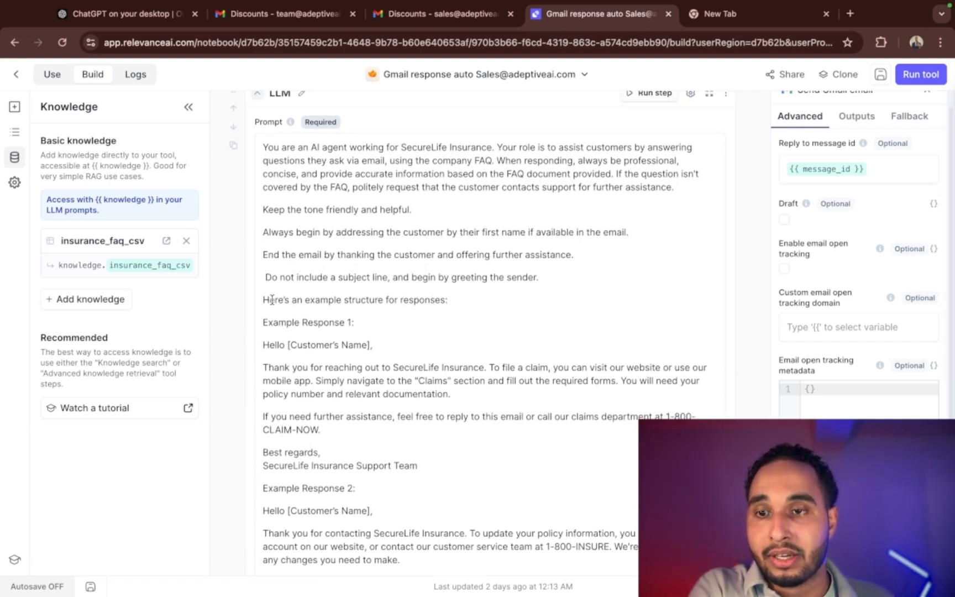
{"action": "left_click_drag", "start_coordinate": [264, 345], "coordinate": [424, 485]}
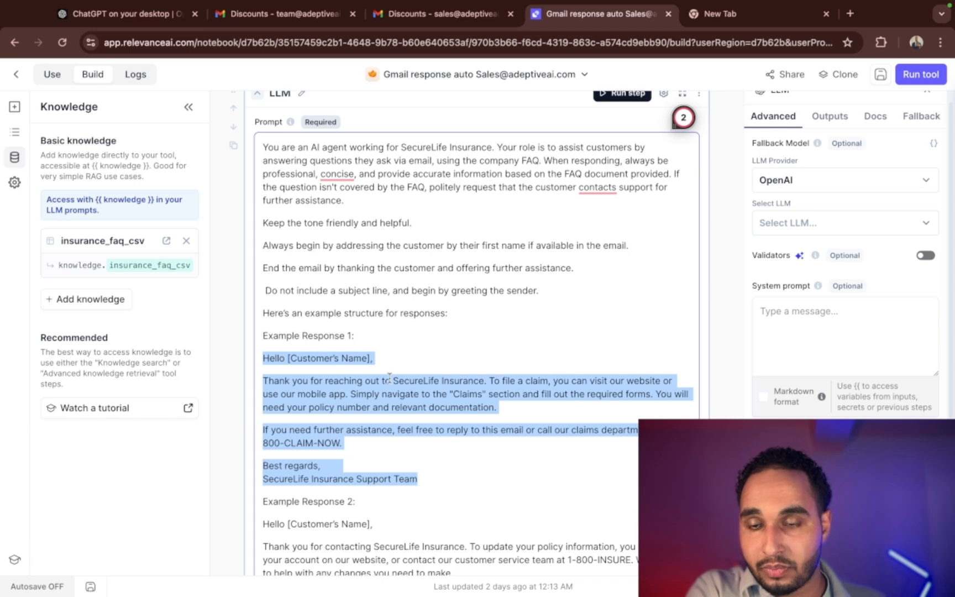
{"action": "scroll", "coordinate": [398, 388], "scroll_direction": "down", "scroll_amount": 15}
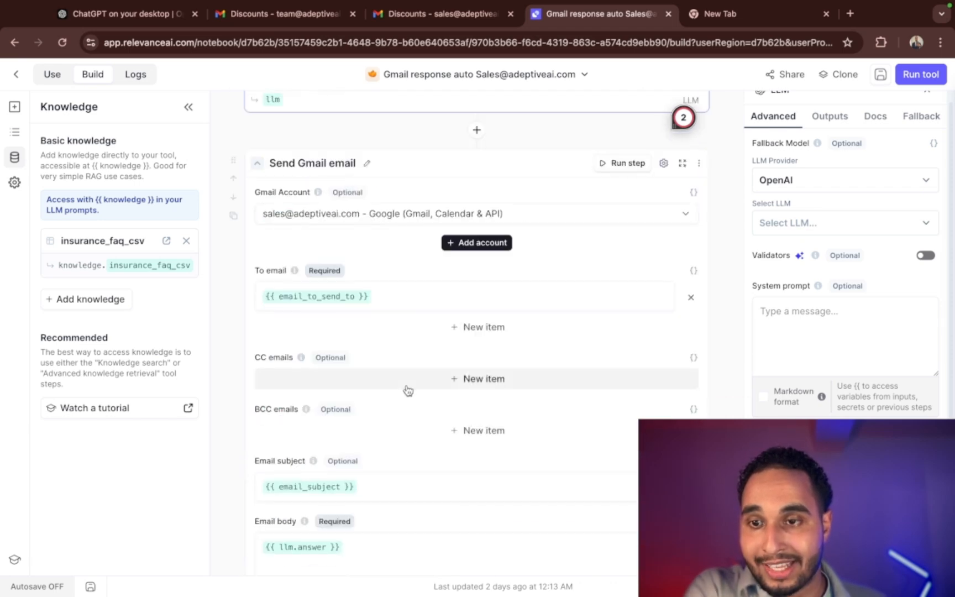
{"action": "scroll", "coordinate": [410, 389], "scroll_direction": "down", "scroll_amount": 3}
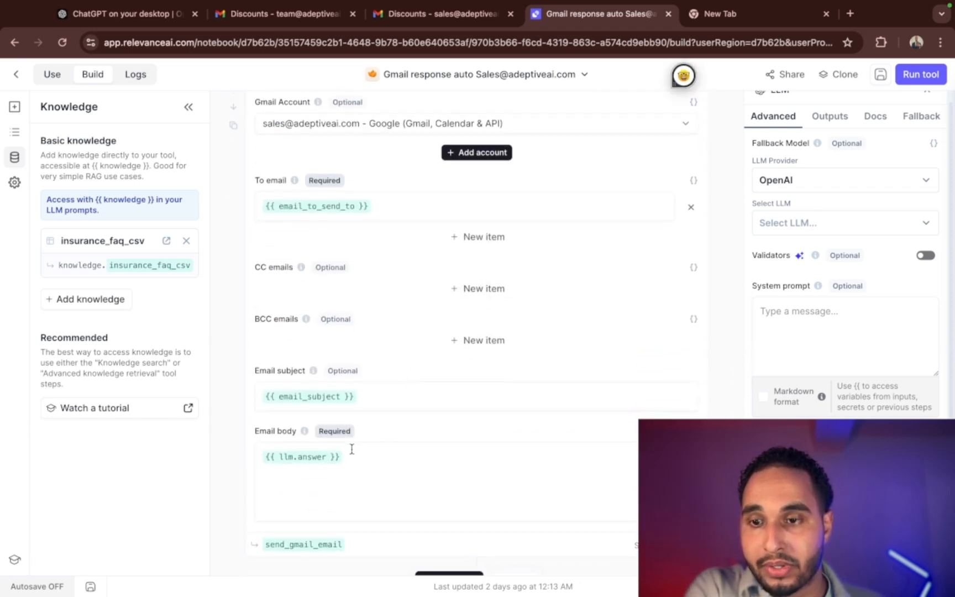
{"action": "scroll", "coordinate": [350, 450], "scroll_direction": "down", "scroll_amount": 1}
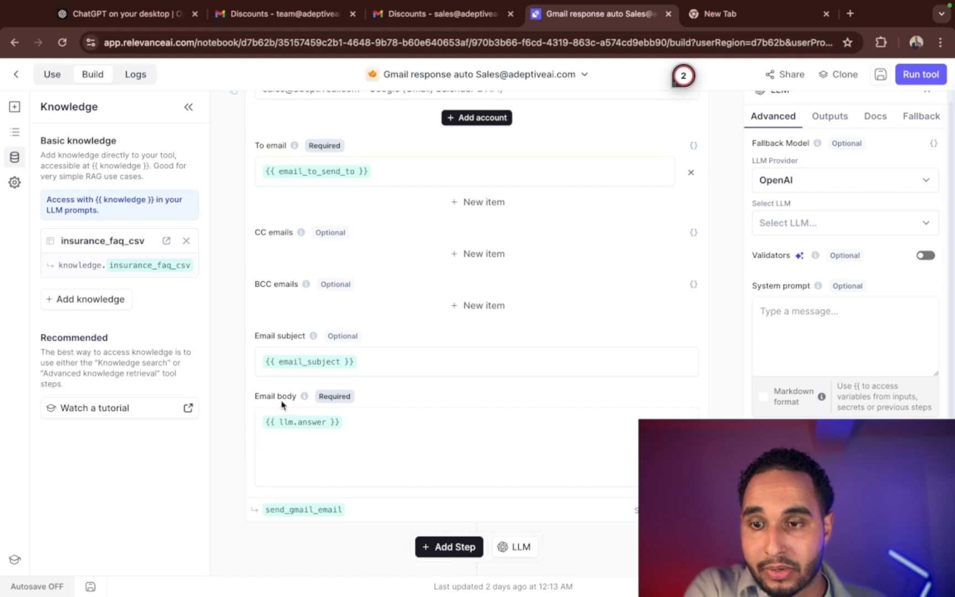
Step: Open the Discounts thread in the sales Gmail inbox, highlight the agent's reply, and return to the Send Gmail email step in Relevance AI
{"action": "left_click", "coordinate": [445, 22]}
{"action": "scroll", "coordinate": [304, 375], "scroll_direction": "down", "scroll_amount": 1}
{"action": "left_click_drag", "start_coordinate": [266, 354], "coordinate": [480, 456]}
{"action": "left_click", "coordinate": [389, 393]}
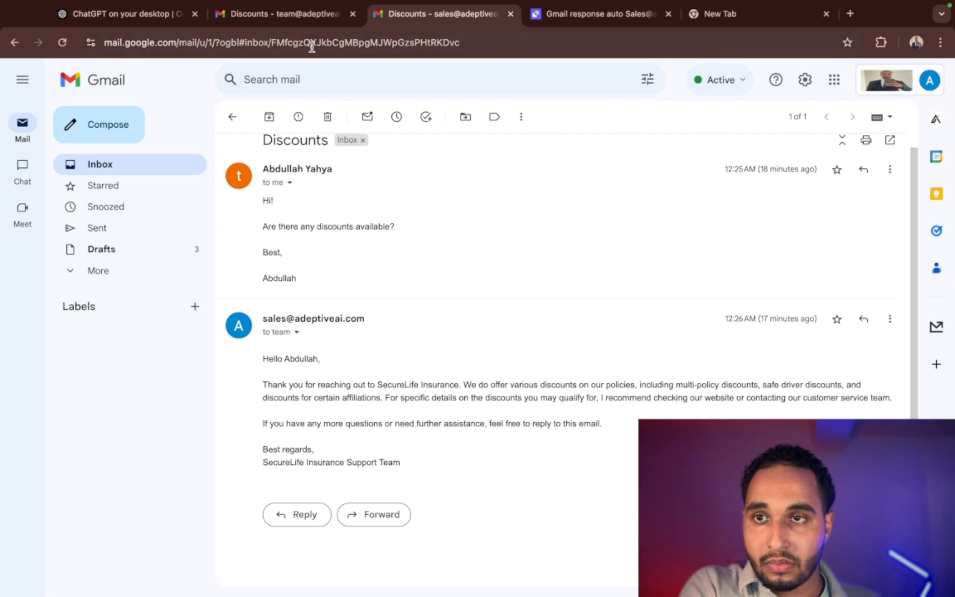
{"action": "left_click", "coordinate": [614, 15]}
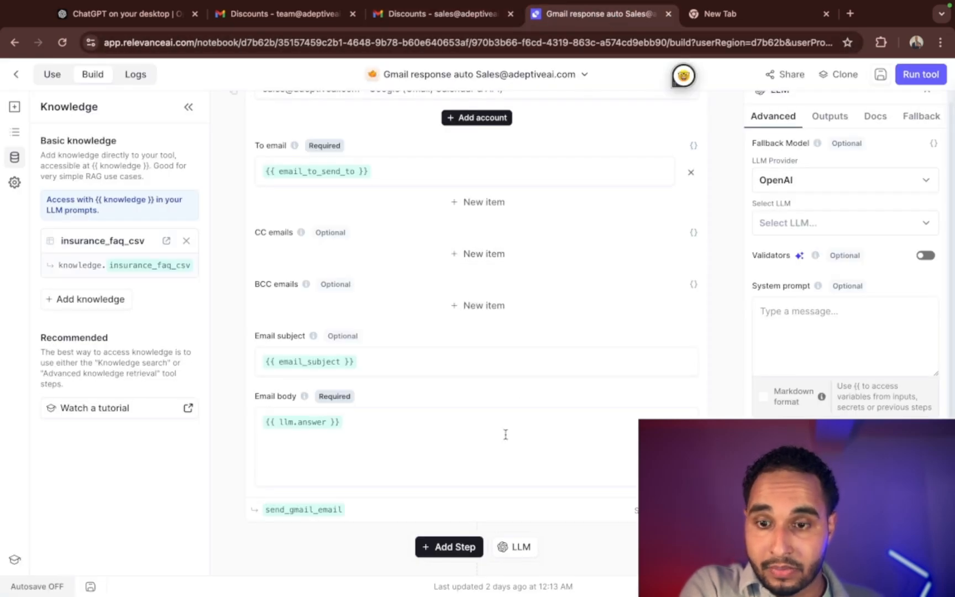
{"action": "scroll", "coordinate": [506, 423], "scroll_direction": "down", "scroll_amount": 1}
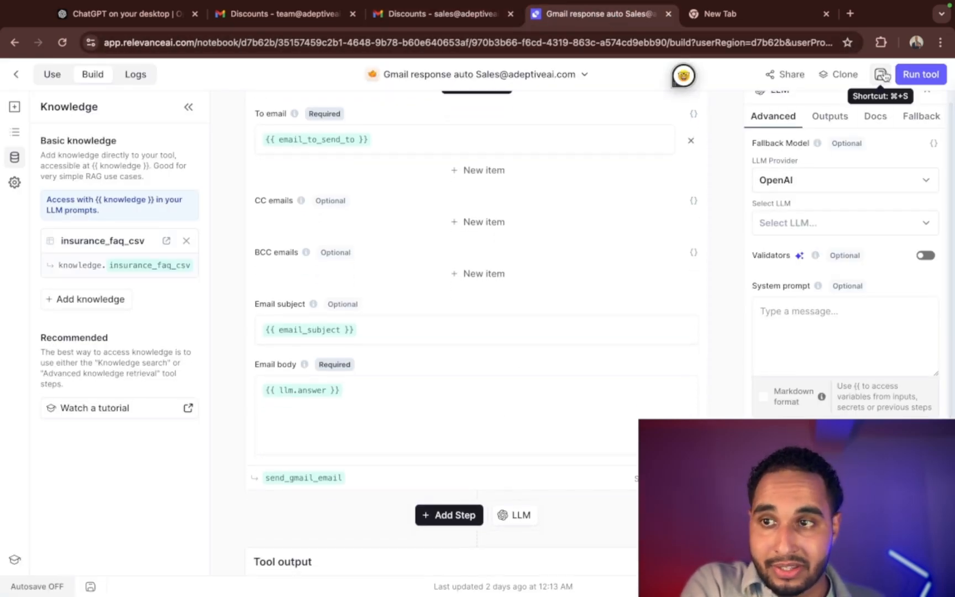
Step: Leave the Gmail response tool's editor for the tools list and open the Gmail Auto agent
{"action": "left_click", "coordinate": [18, 75]}
{"action": "left_click", "coordinate": [526, 126]}
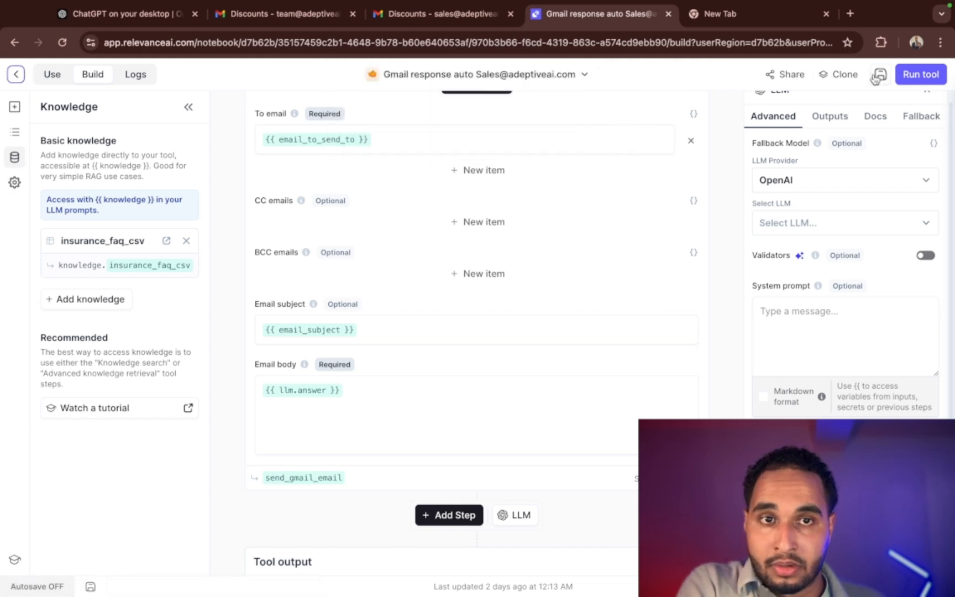
{"action": "left_click", "coordinate": [16, 74]}
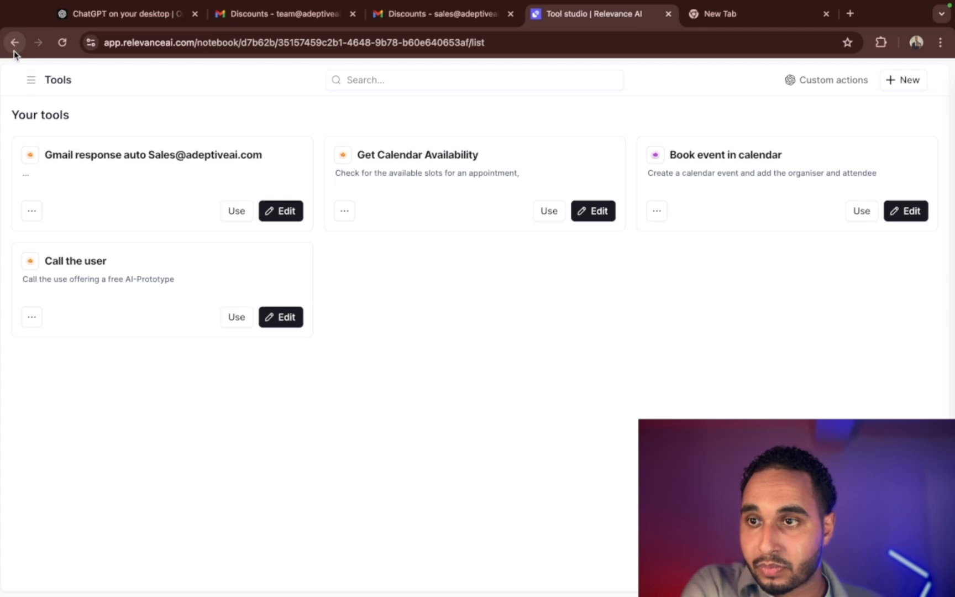
{"action": "left_click", "coordinate": [28, 82]}
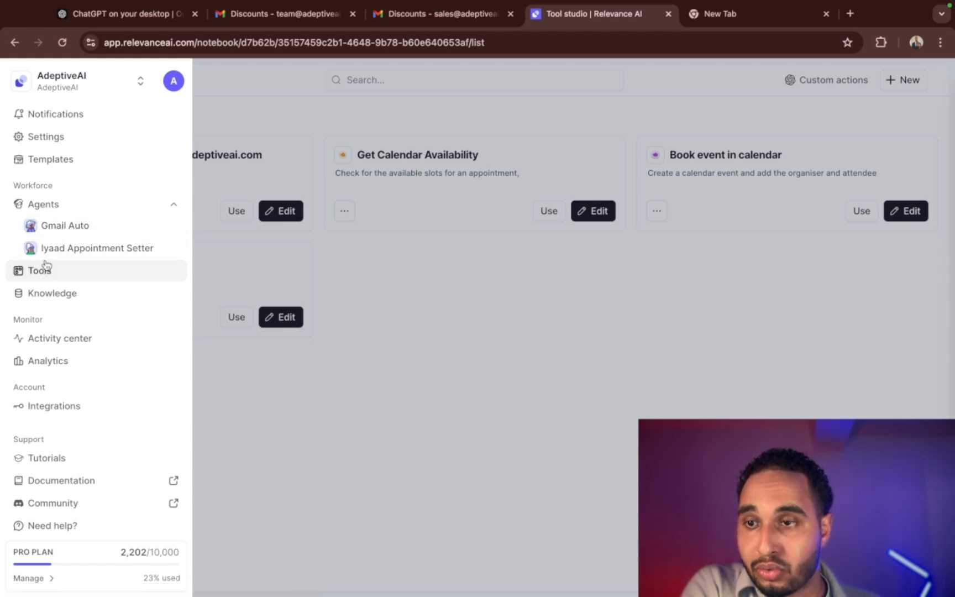
{"action": "left_click", "coordinate": [56, 232]}
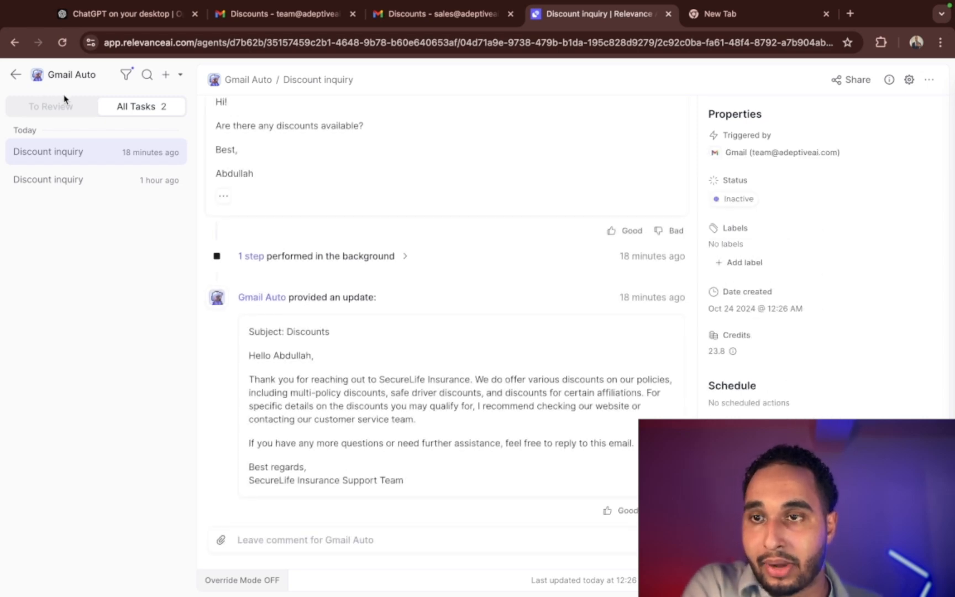
Step: Go back to the list of agents and reopen the Gmail Auto agent's tasks
{"action": "left_click", "coordinate": [15, 74]}
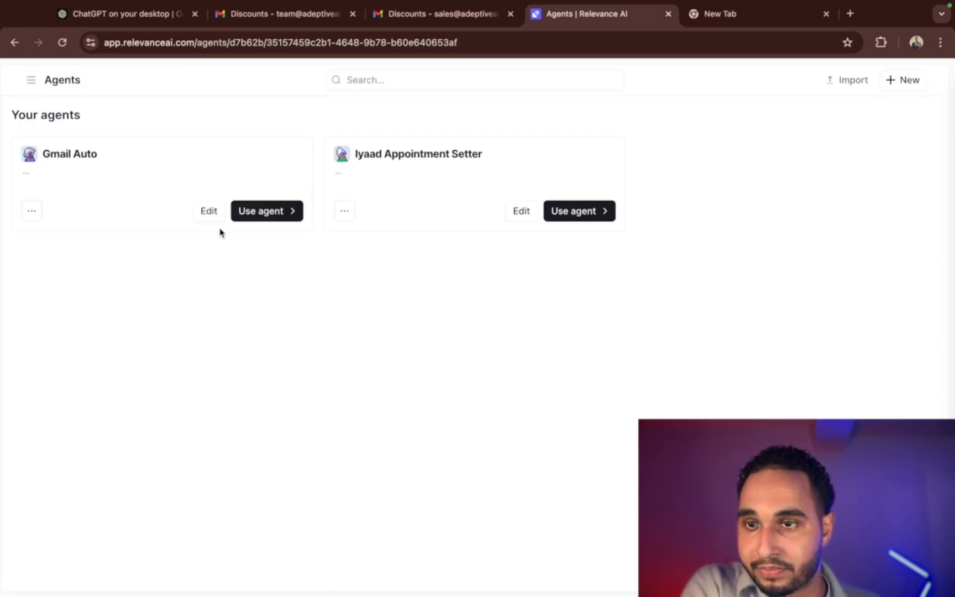
{"action": "left_click", "coordinate": [209, 213]}
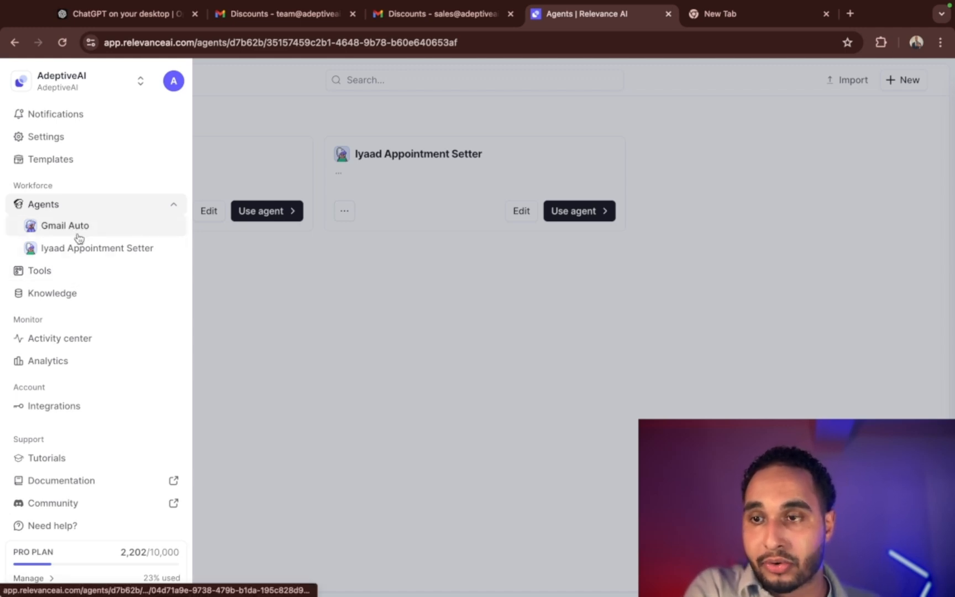
{"action": "left_click", "coordinate": [141, 234]}
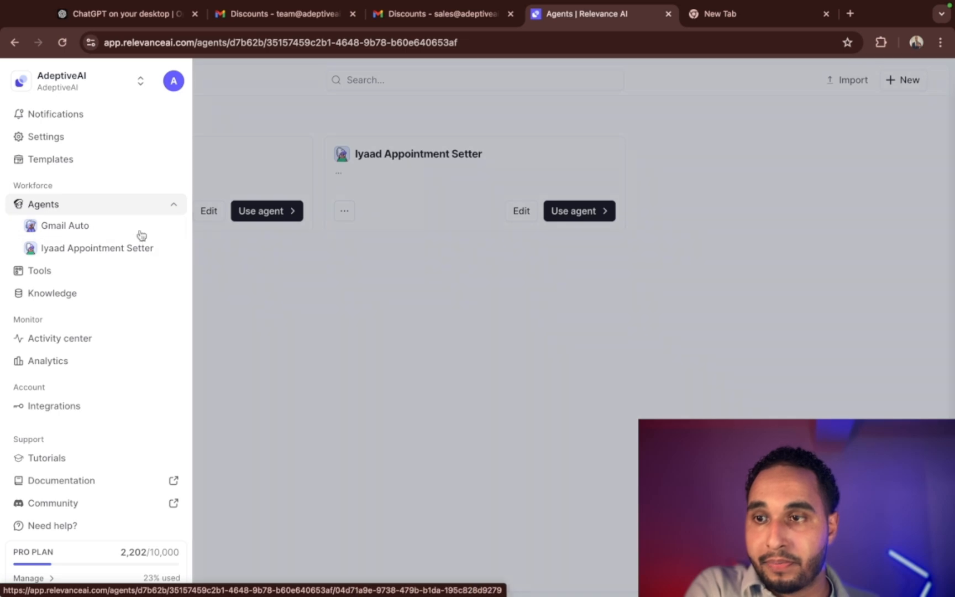
{"action": "left_click", "coordinate": [98, 226]}
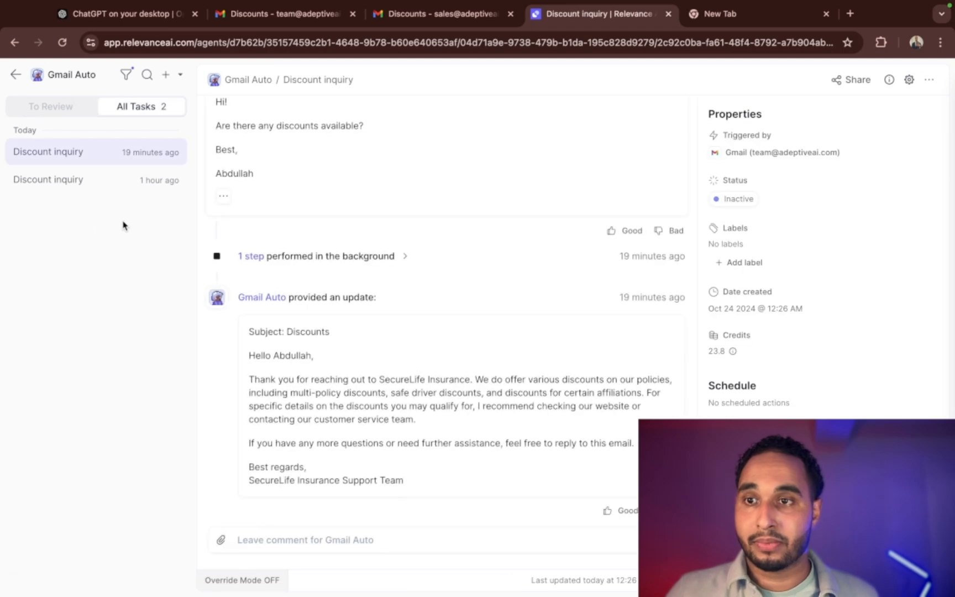
Step: Return to the agents list, open Gmail Auto for editing to view its Agent profile, and close the settings without saving
{"action": "left_click", "coordinate": [15, 74]}
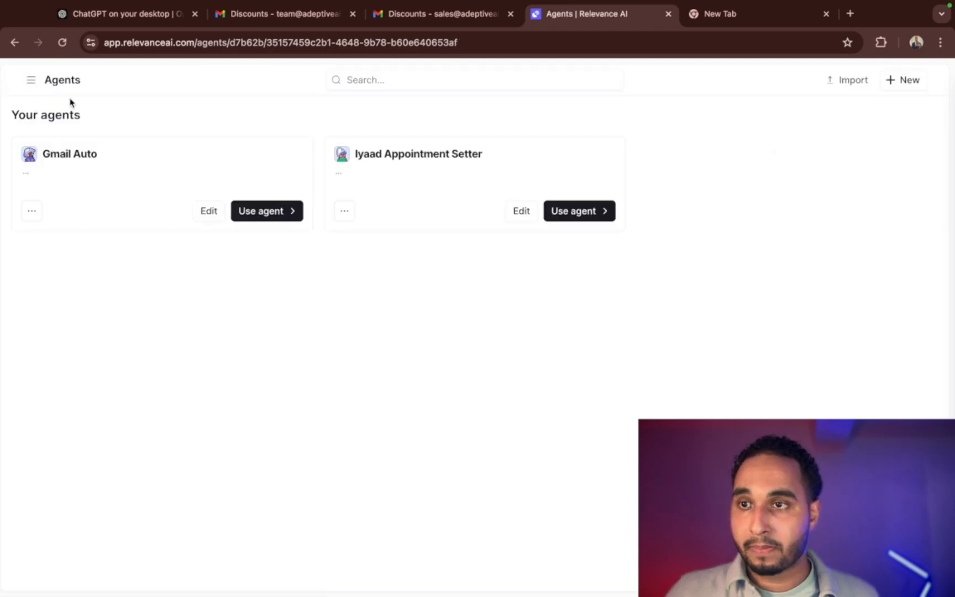
{"action": "left_click", "coordinate": [208, 216]}
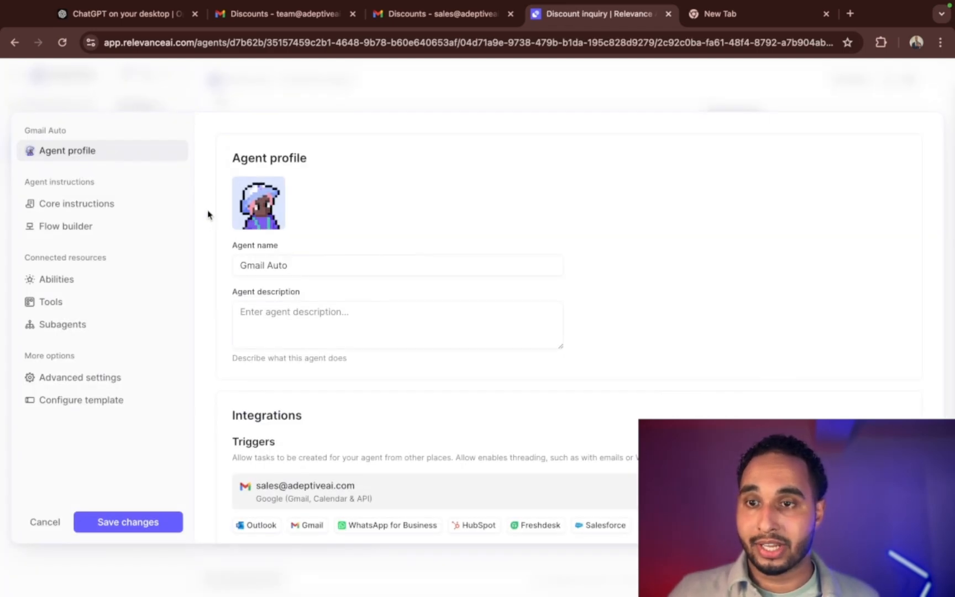
{"action": "left_click", "coordinate": [179, 105]}
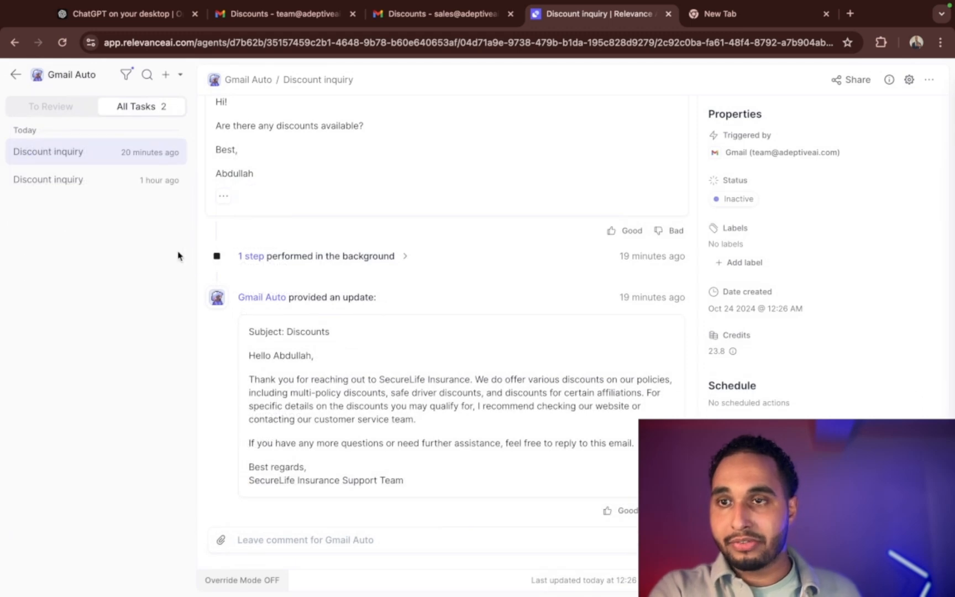
Step: Return to the agents list, open Gmail Auto's settings at Core instructions, and highlight the word "Tool"
{"action": "left_click", "coordinate": [17, 78]}
{"action": "left_click", "coordinate": [208, 217]}
{"action": "left_click", "coordinate": [126, 211]}
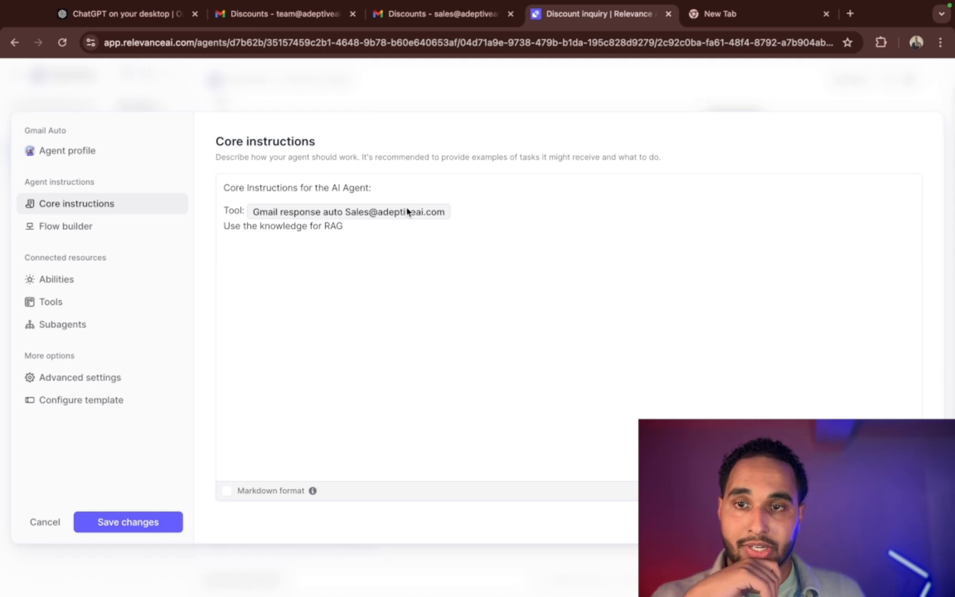
{"action": "double_click", "coordinate": [224, 210]}
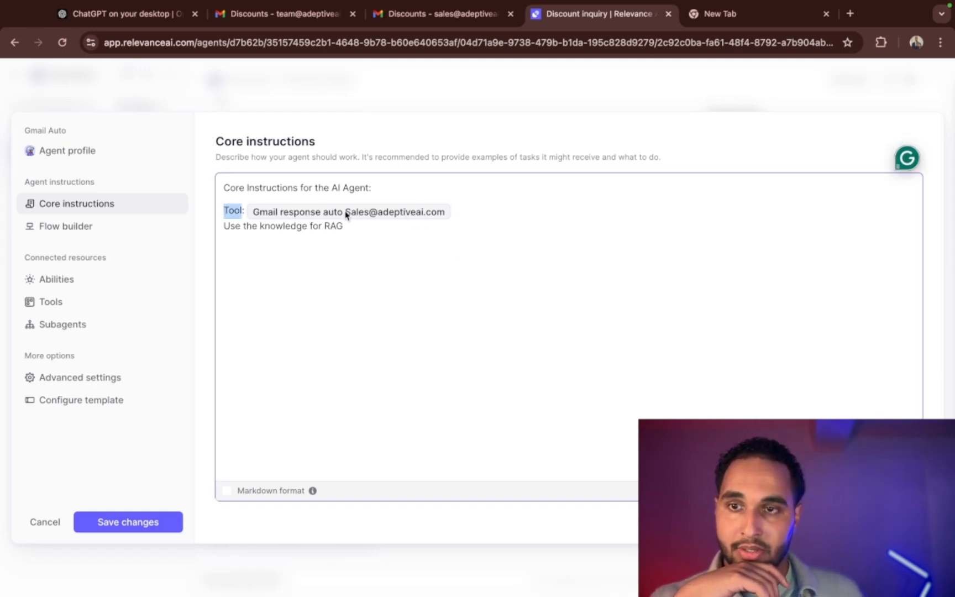
Step: Insert a second reference to the Gmail response auto tool beside the existing one in the core instructions using the "/" lookup, and delete it again
{"action": "left_click", "coordinate": [471, 213]}
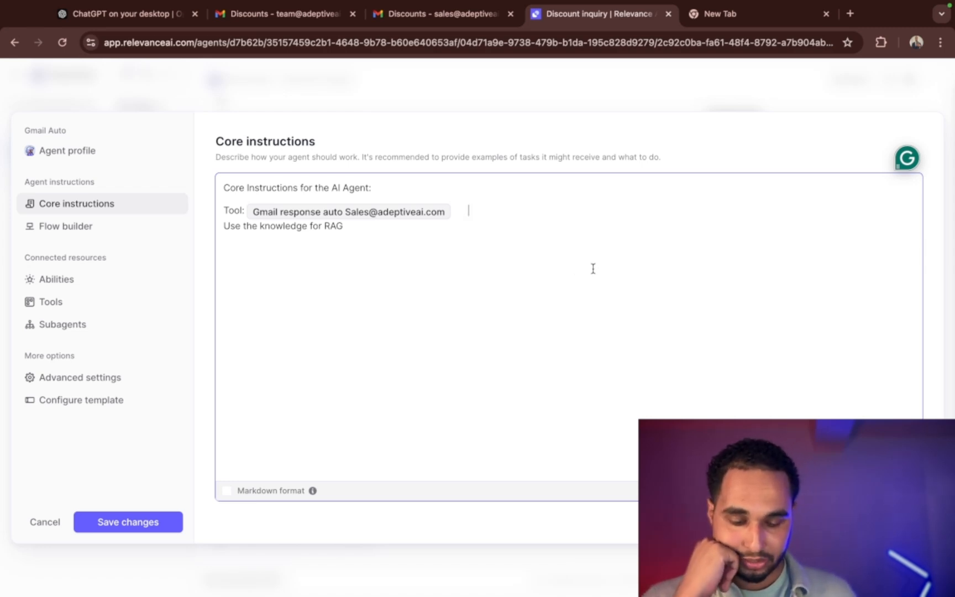
{"action": "key", "text": "Return"}
{"action": "type", "text": "/"}
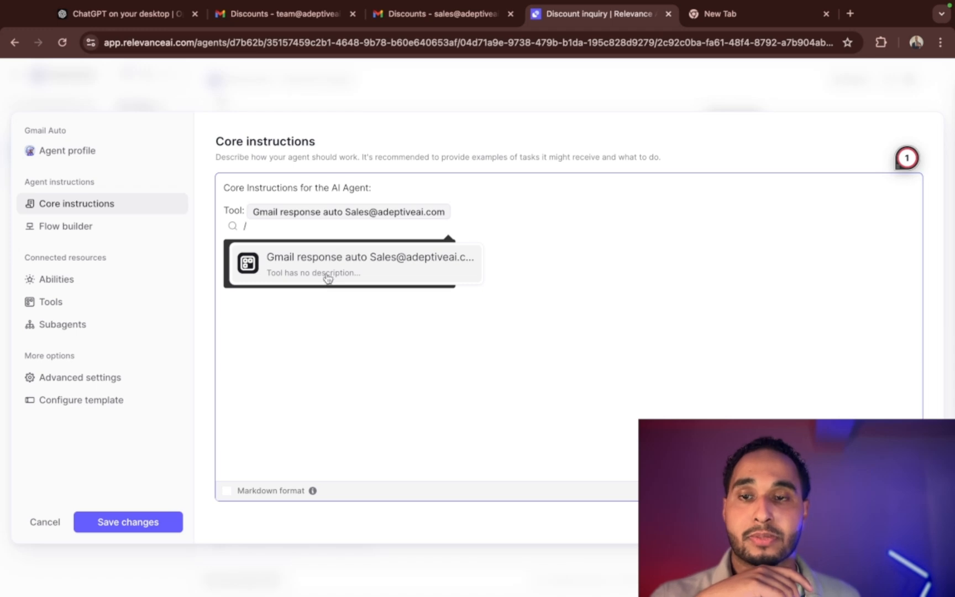
{"action": "left_click", "coordinate": [345, 265]}
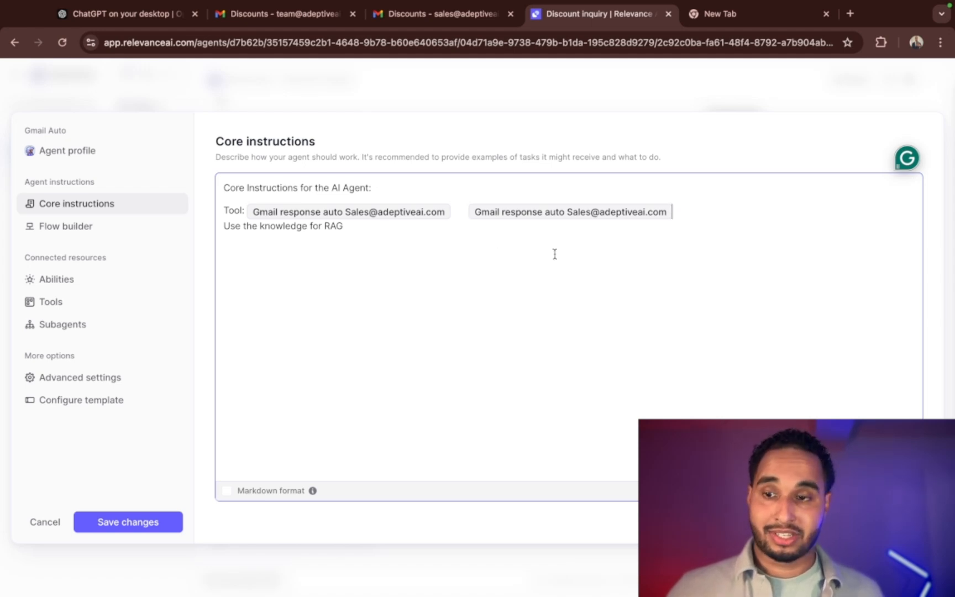
{"action": "key", "text": "BackSpace"}
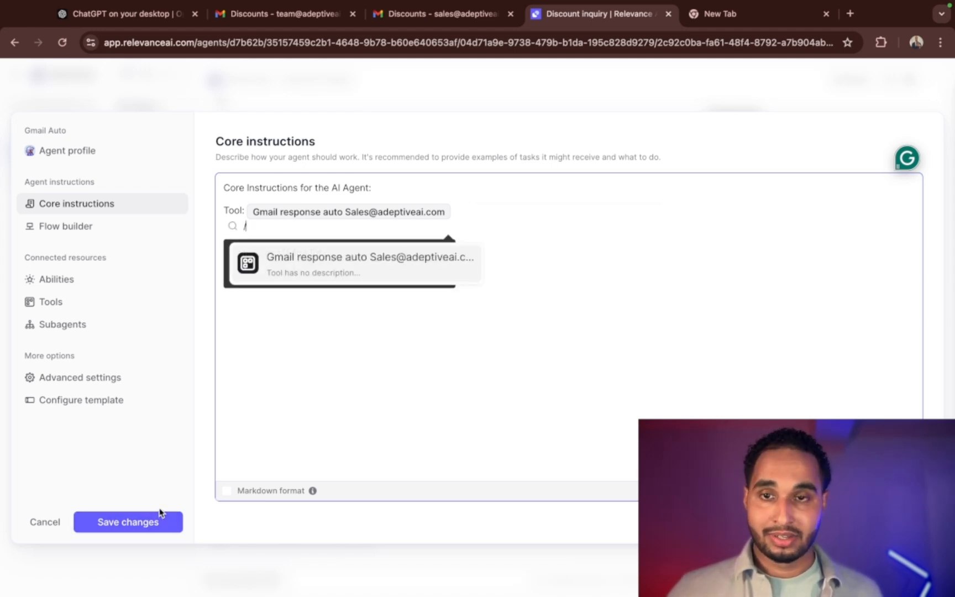
{"action": "key", "text": "BackSpace"}
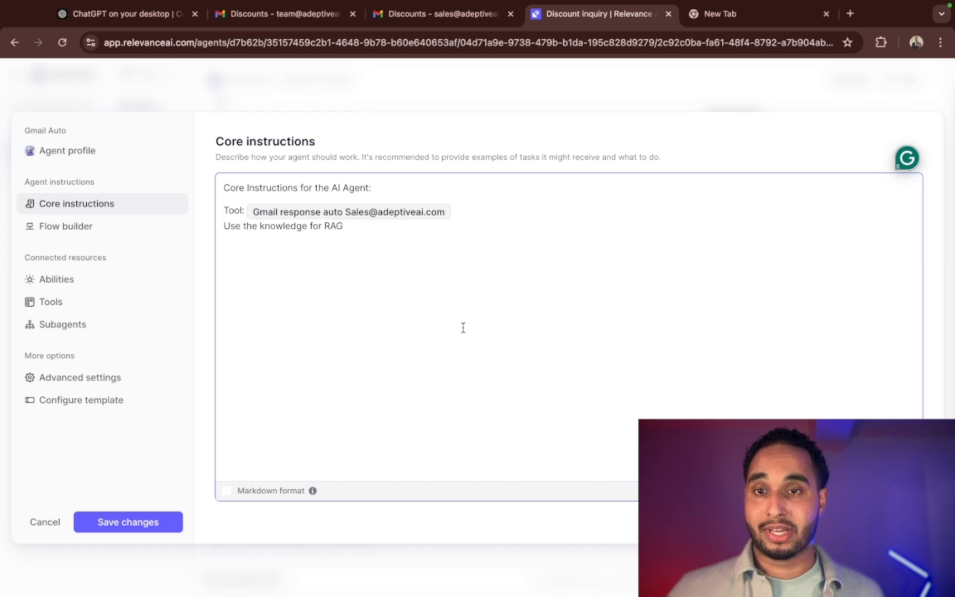